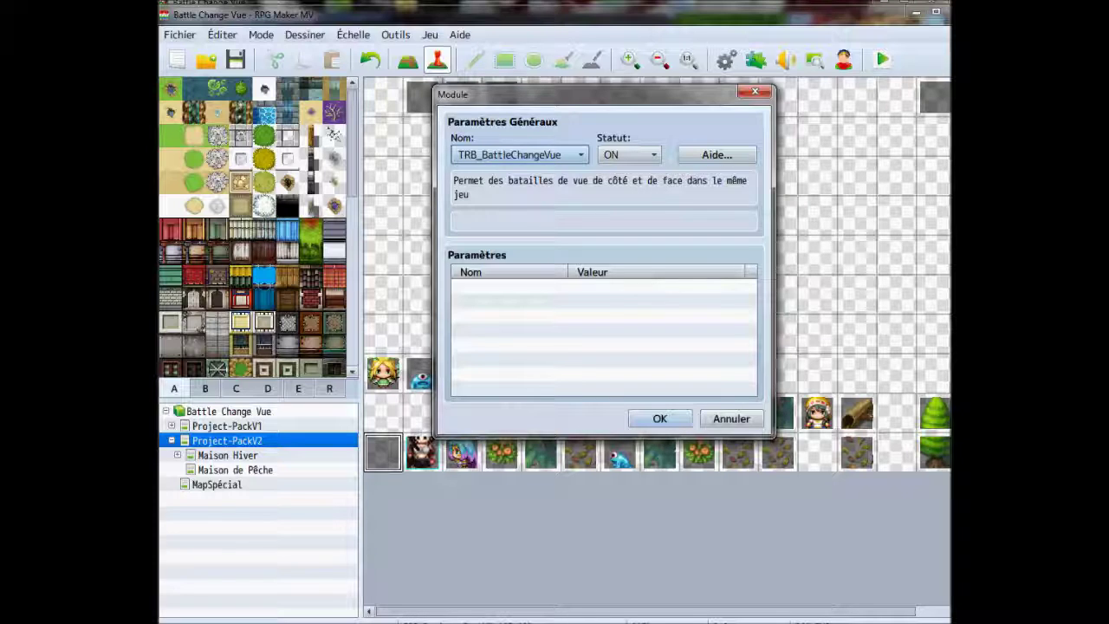
- Read the TRB_BattleChangeVue plugin's help on the SV, FV and RV troop-name prefixes, leaving the plugin settings without changes
{"action": "left_click", "coordinate": [717, 155]}
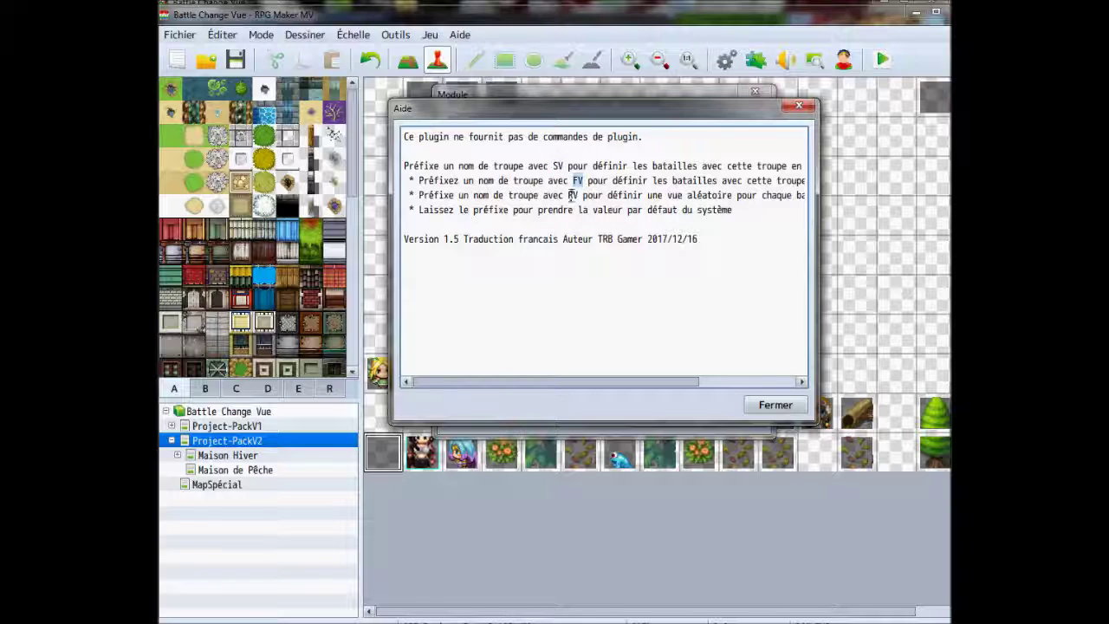
{"action": "double_click", "coordinate": [572, 195]}
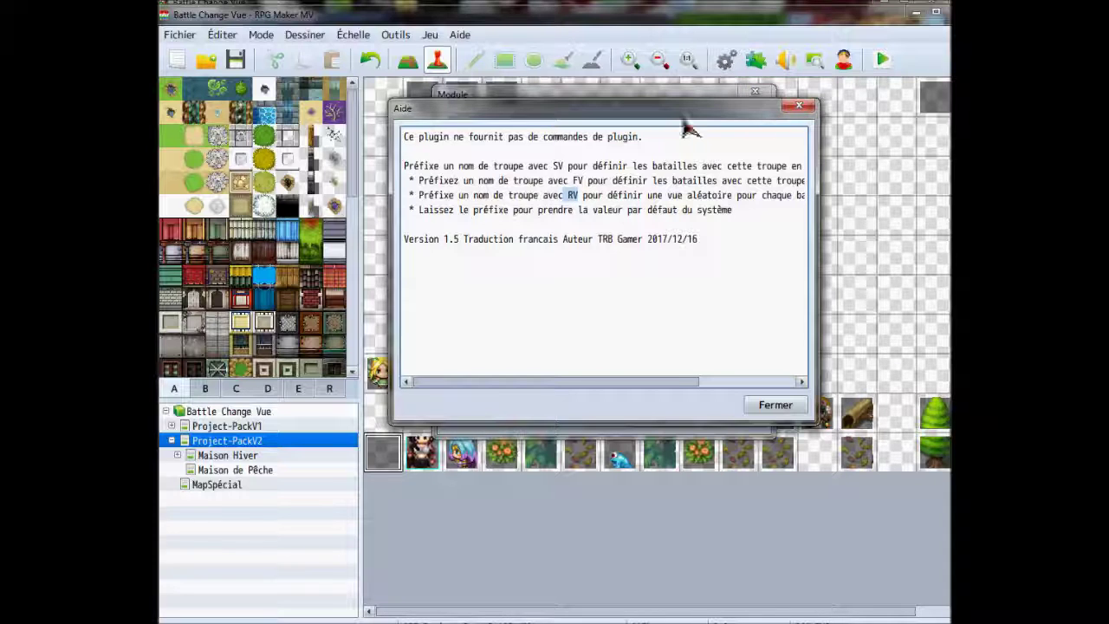
{"action": "left_click", "coordinate": [777, 407]}
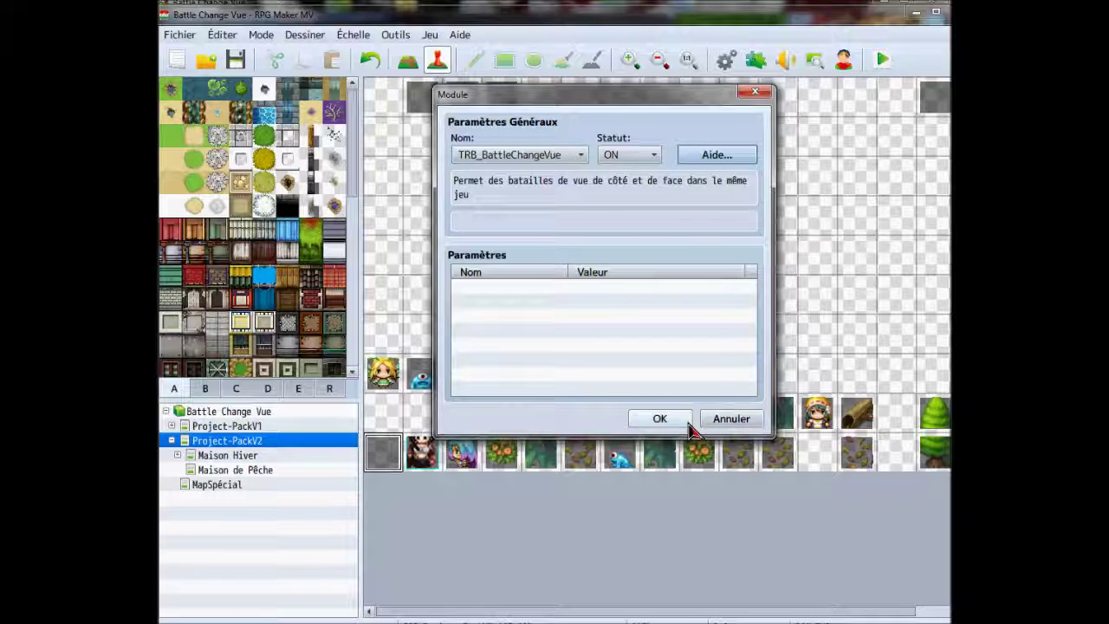
{"action": "left_click", "coordinate": [735, 420]}
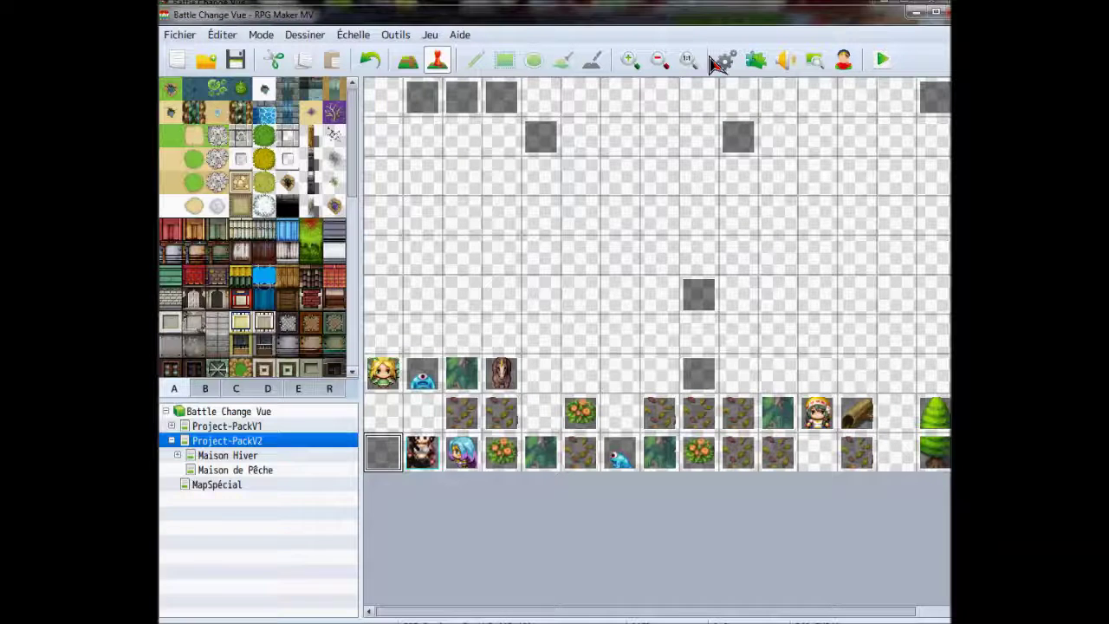
- Open the database and examine the Imp entry among the enemies
{"action": "key", "text": "F9"}
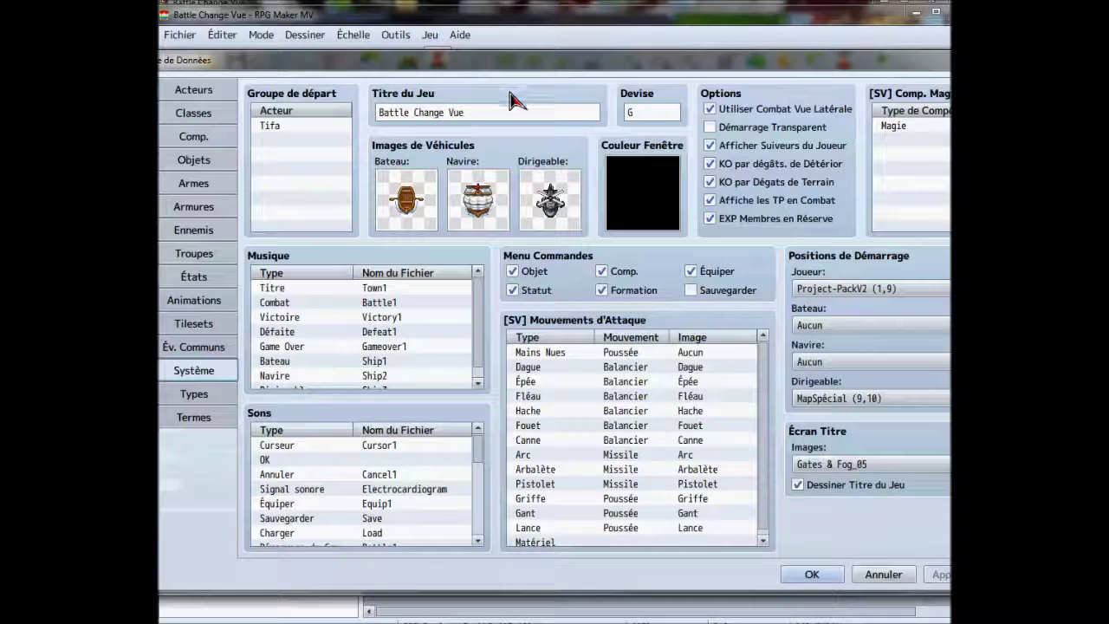
{"action": "left_click", "coordinate": [194, 231]}
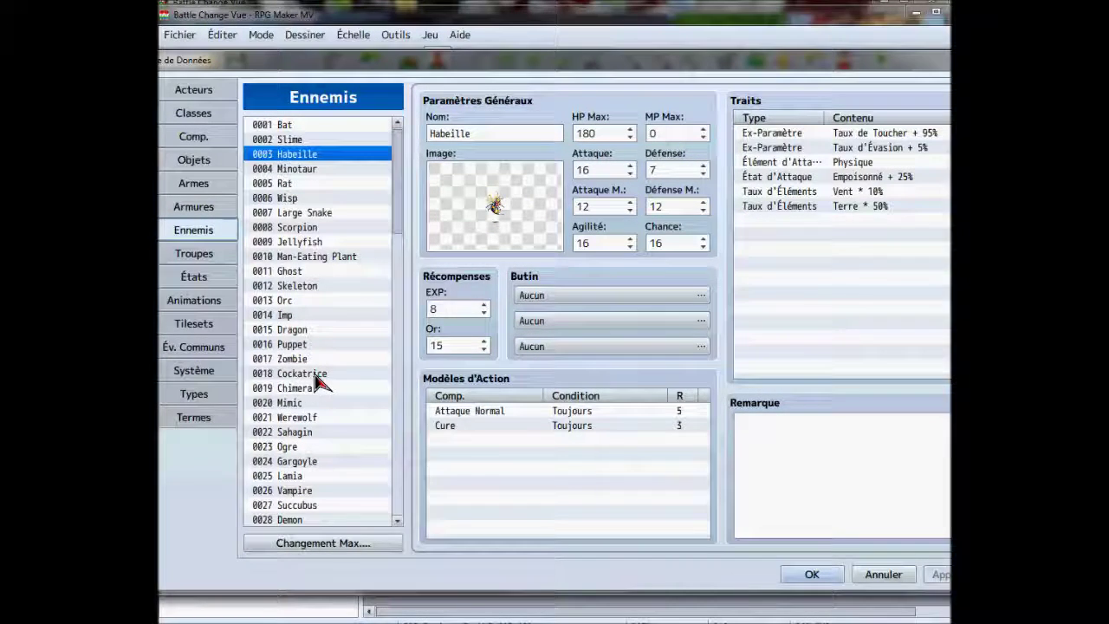
{"action": "left_click", "coordinate": [295, 316]}
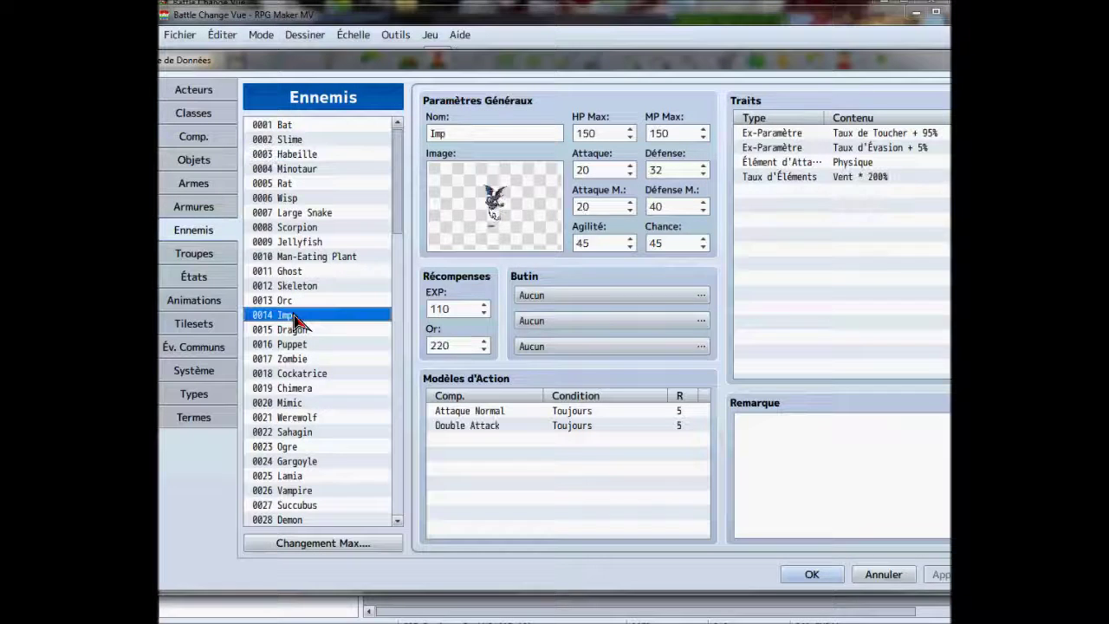
- Compare the names and members of the troops RV, FV and SV, leaving the database without changes
{"action": "left_click", "coordinate": [216, 262]}
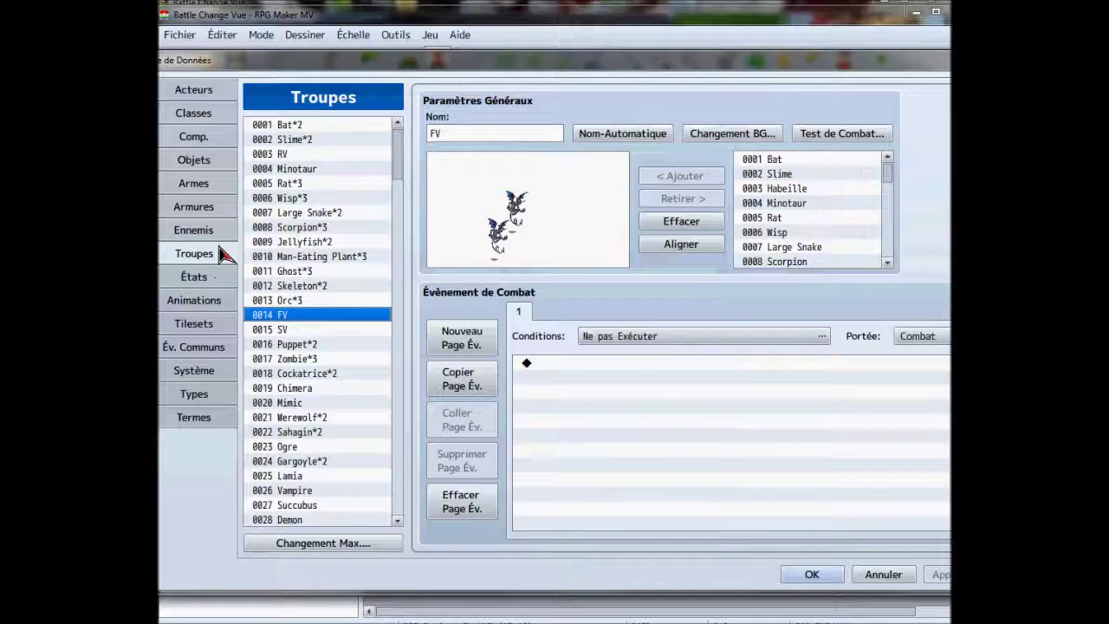
{"action": "left_click", "coordinate": [285, 155]}
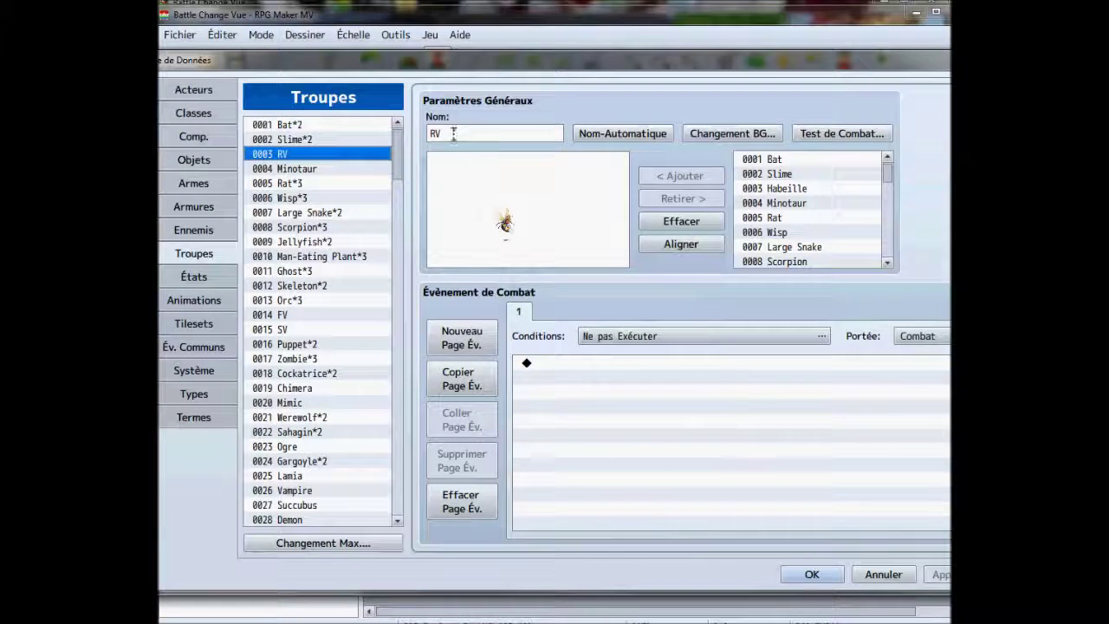
{"action": "left_click", "coordinate": [286, 315]}
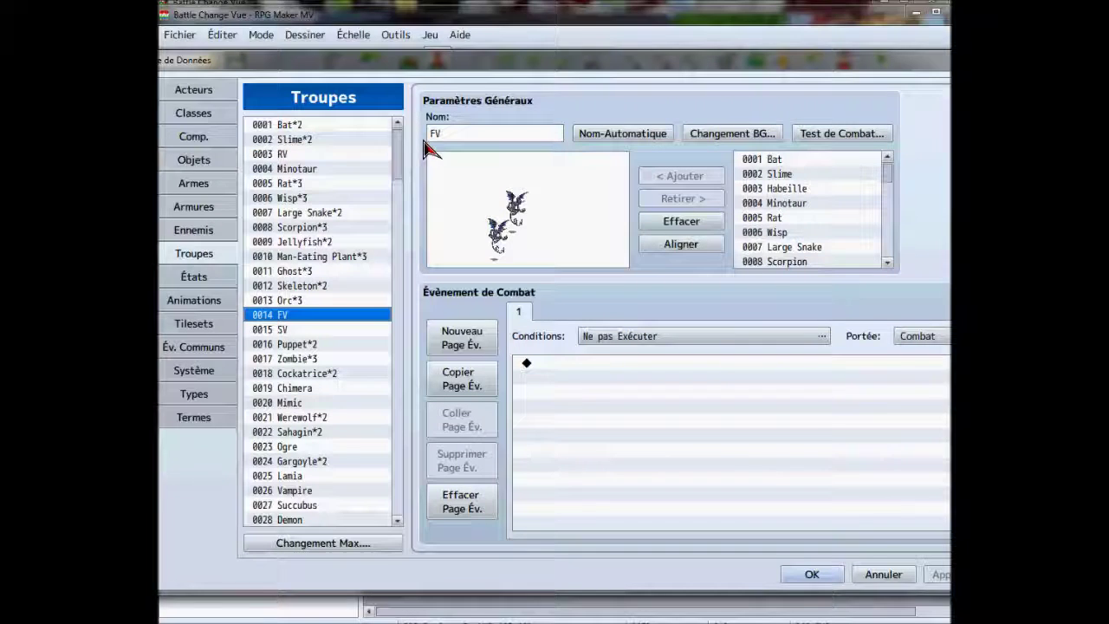
{"action": "left_click", "coordinate": [312, 329]}
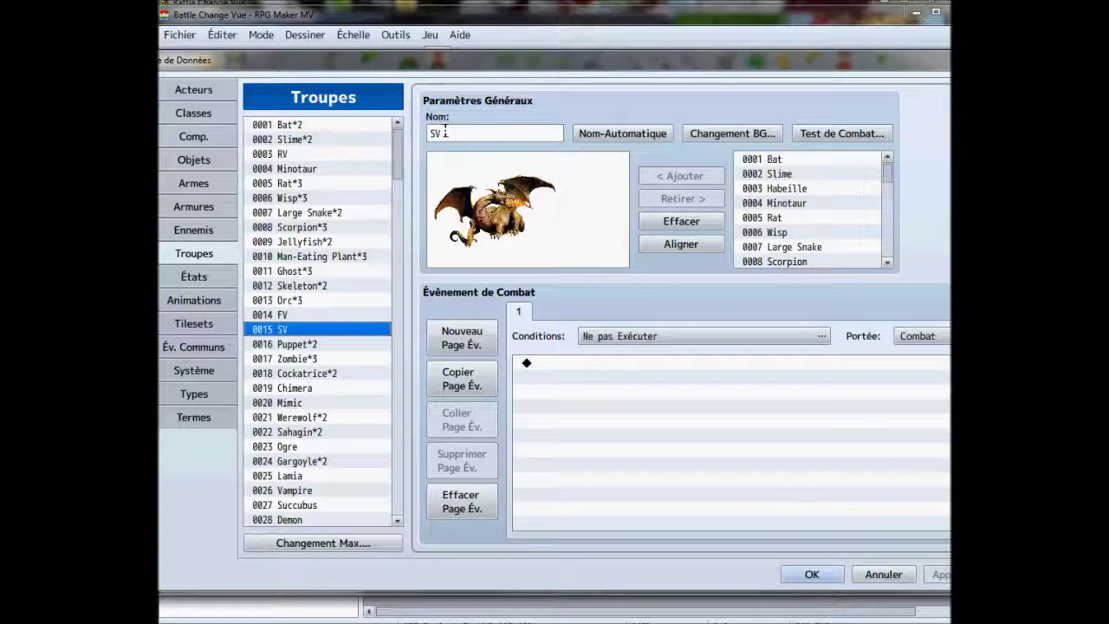
{"action": "left_click", "coordinate": [309, 156]}
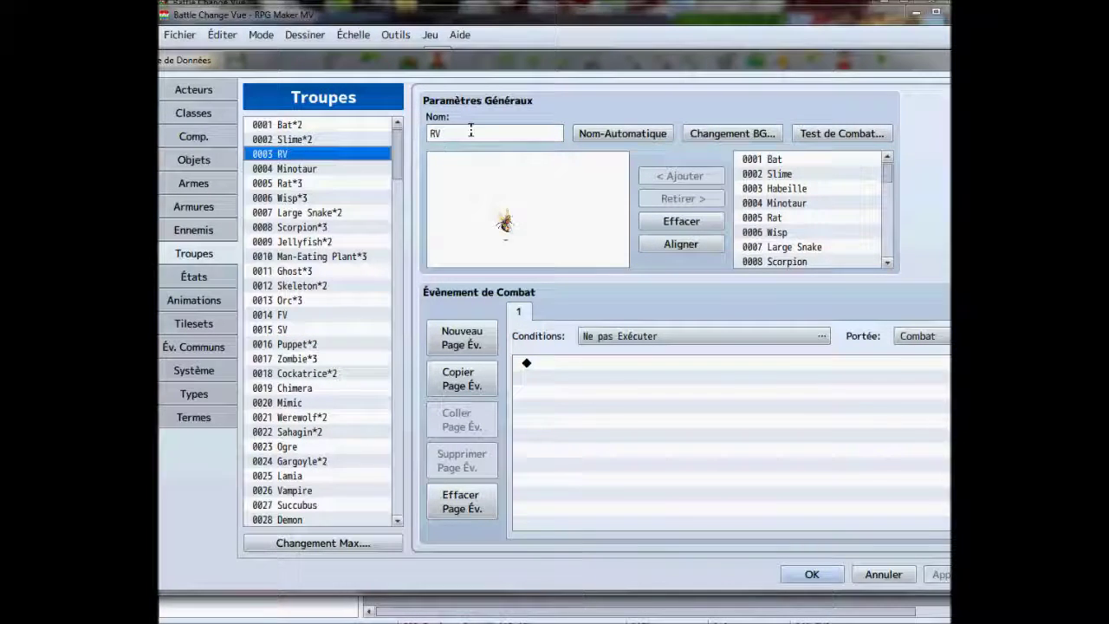
{"action": "left_click", "coordinate": [293, 317]}
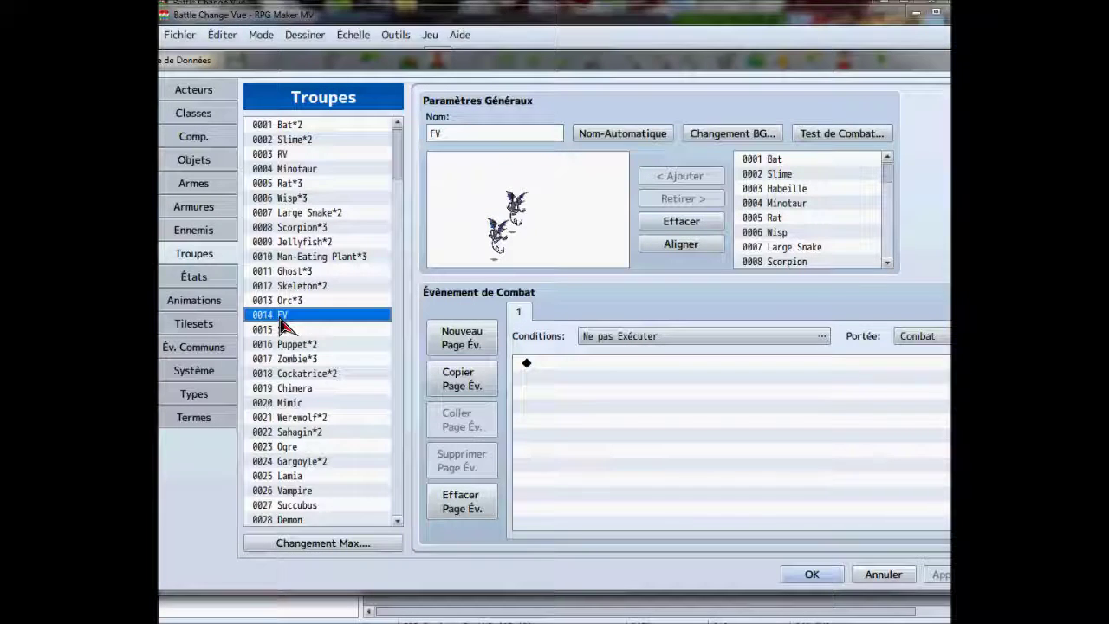
{"action": "left_click", "coordinate": [294, 156]}
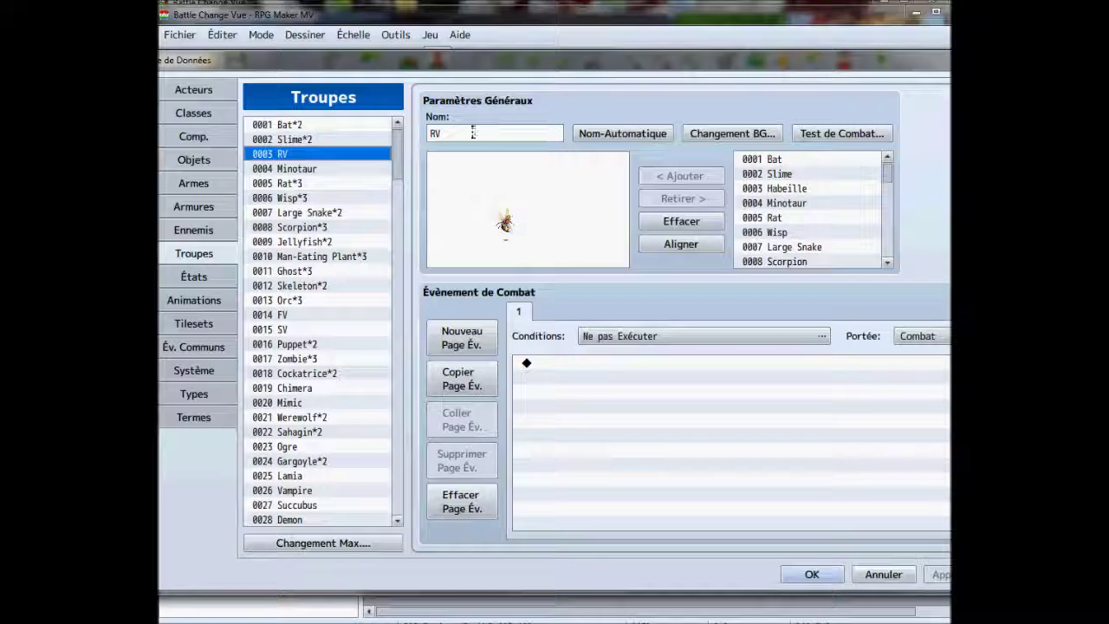
{"action": "left_click", "coordinate": [305, 330]}
{"action": "left_click", "coordinate": [305, 316]}
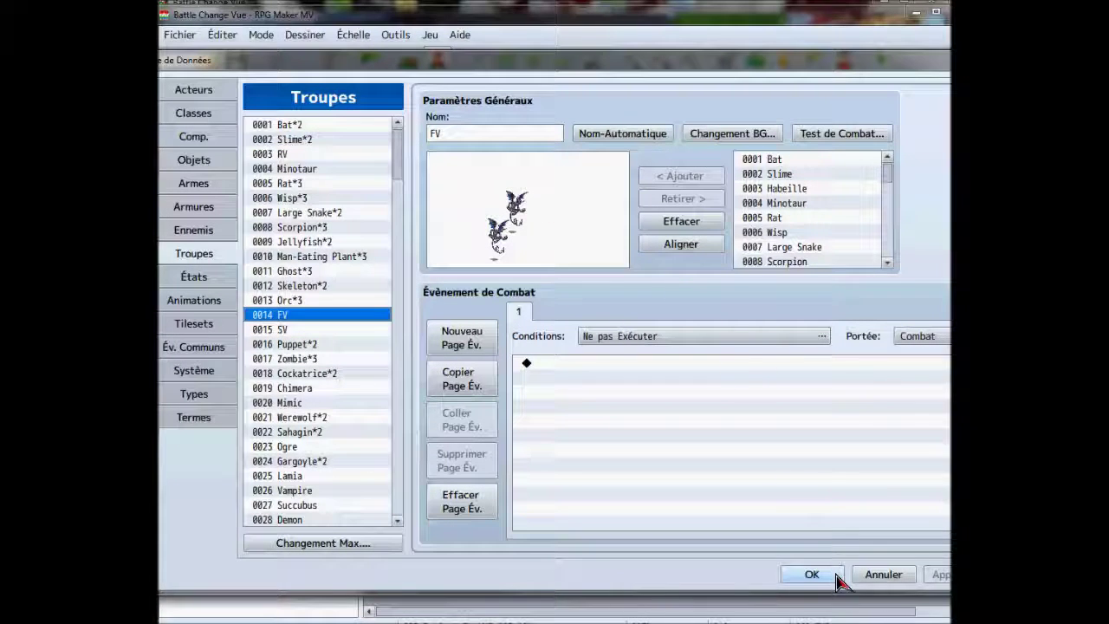
{"action": "left_click", "coordinate": [873, 575]}
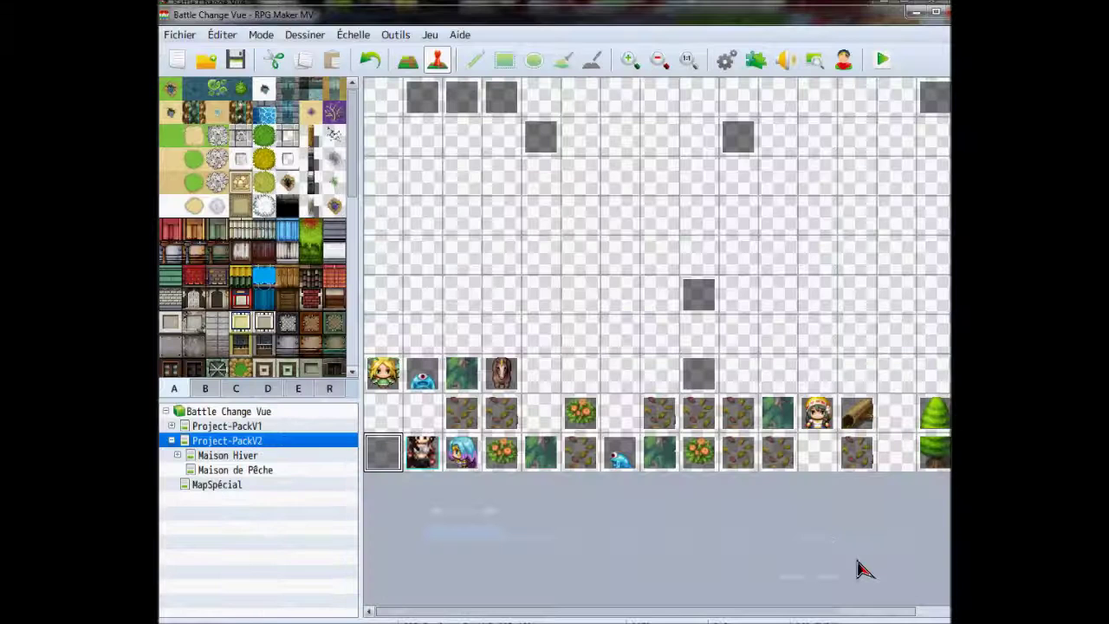
- Examine the battle choices in event EV016 on the Maison de Pêche map, leaving the event without changes
{"action": "left_click", "coordinate": [247, 472]}
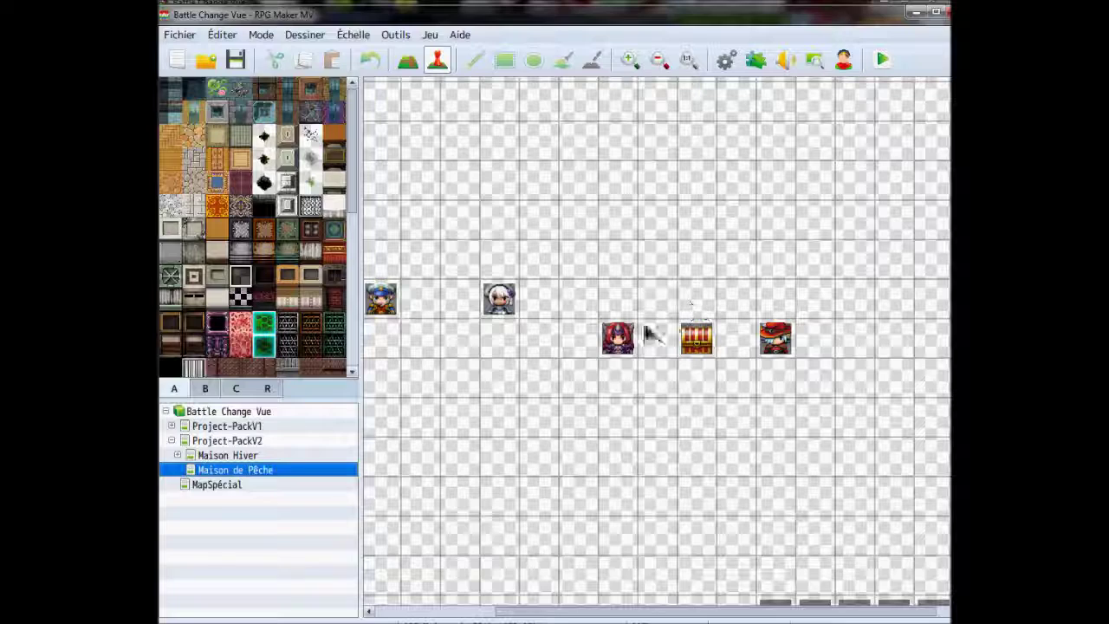
{"action": "right_click", "coordinate": [627, 337]}
{"action": "left_click", "coordinate": [663, 346]}
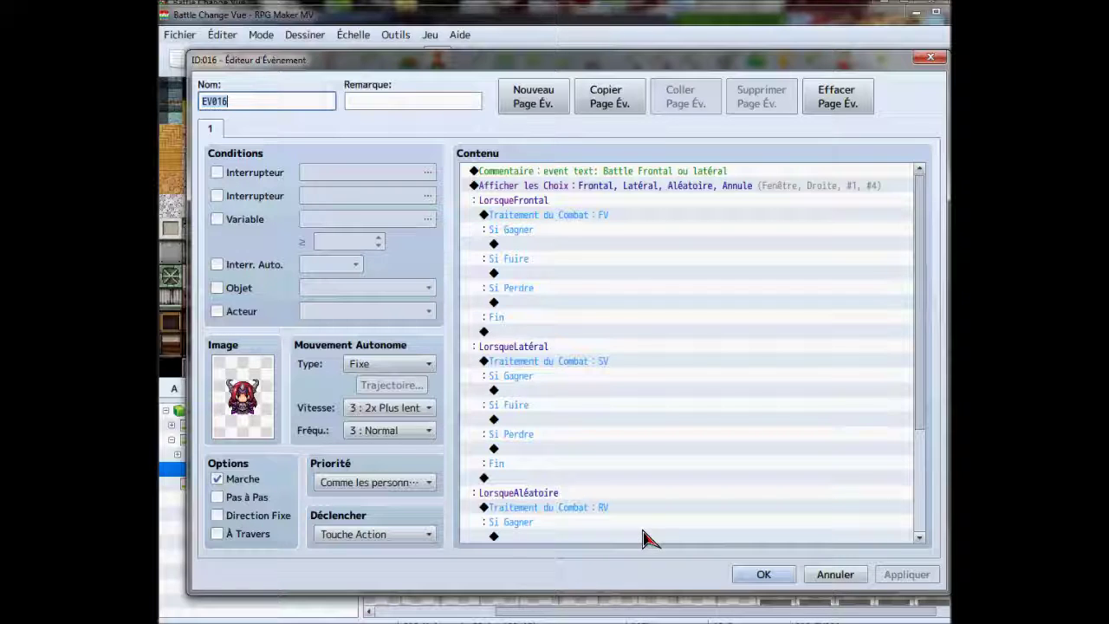
{"action": "left_click", "coordinate": [830, 574]}
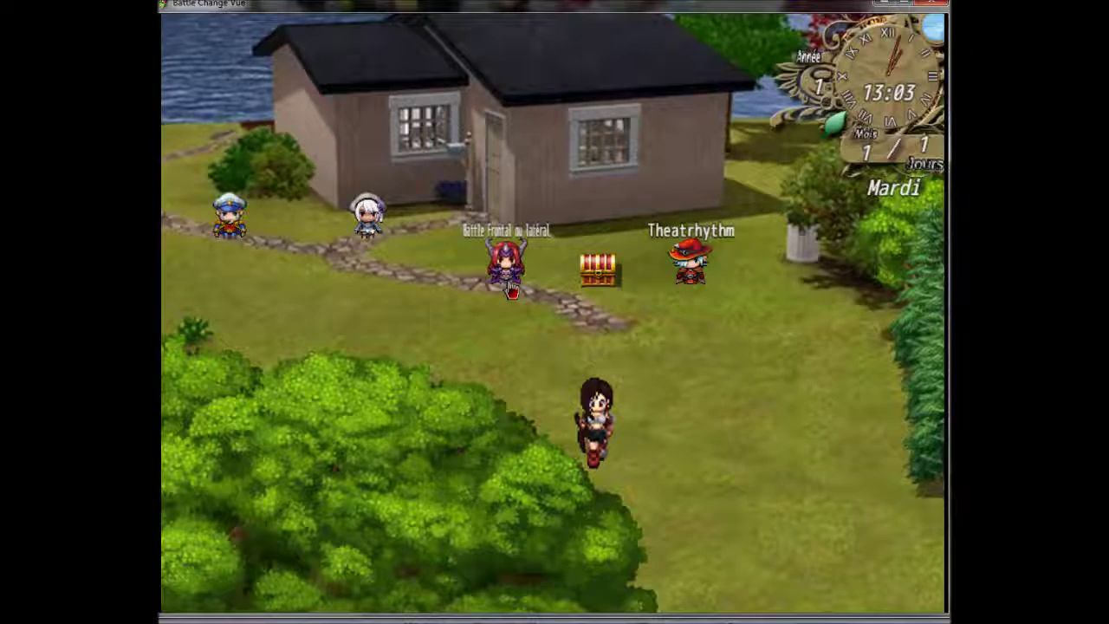
- In the game playtest, talk to the "Battle Frontal ou latéral" character and start the Frontal battle
{"action": "left_click", "coordinate": [512, 292]}
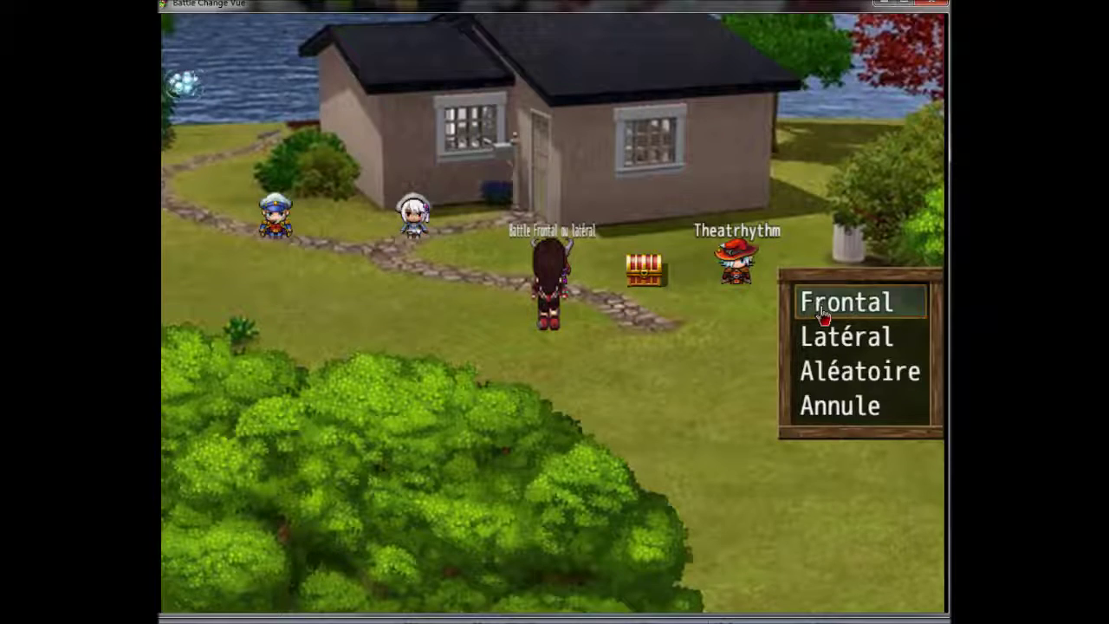
{"action": "left_click", "coordinate": [821, 305]}
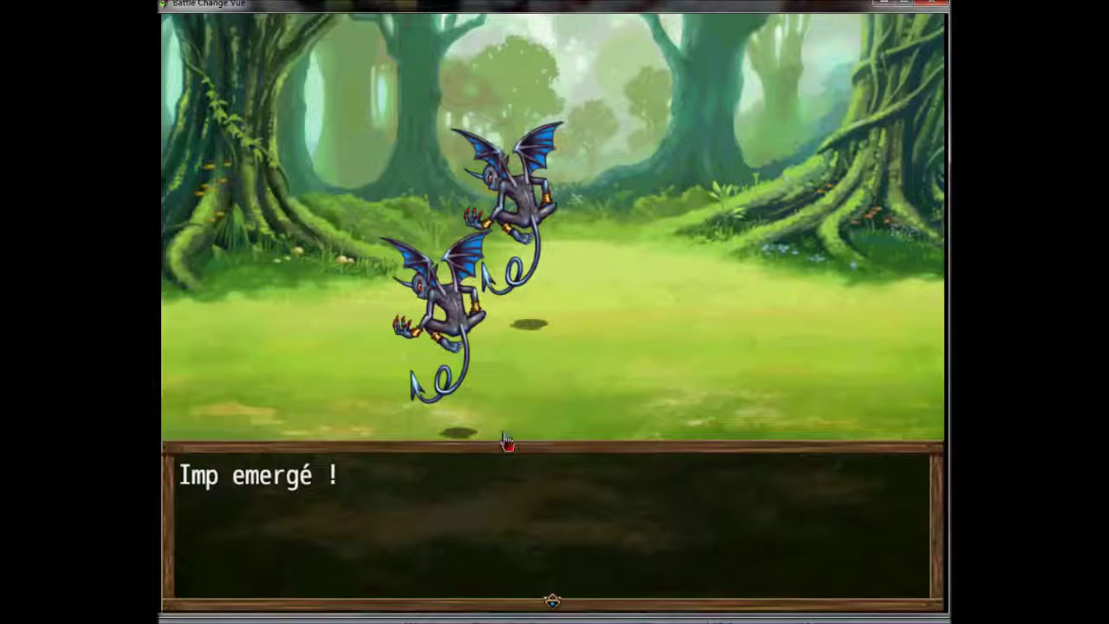
{"action": "left_click", "coordinate": [509, 444]}
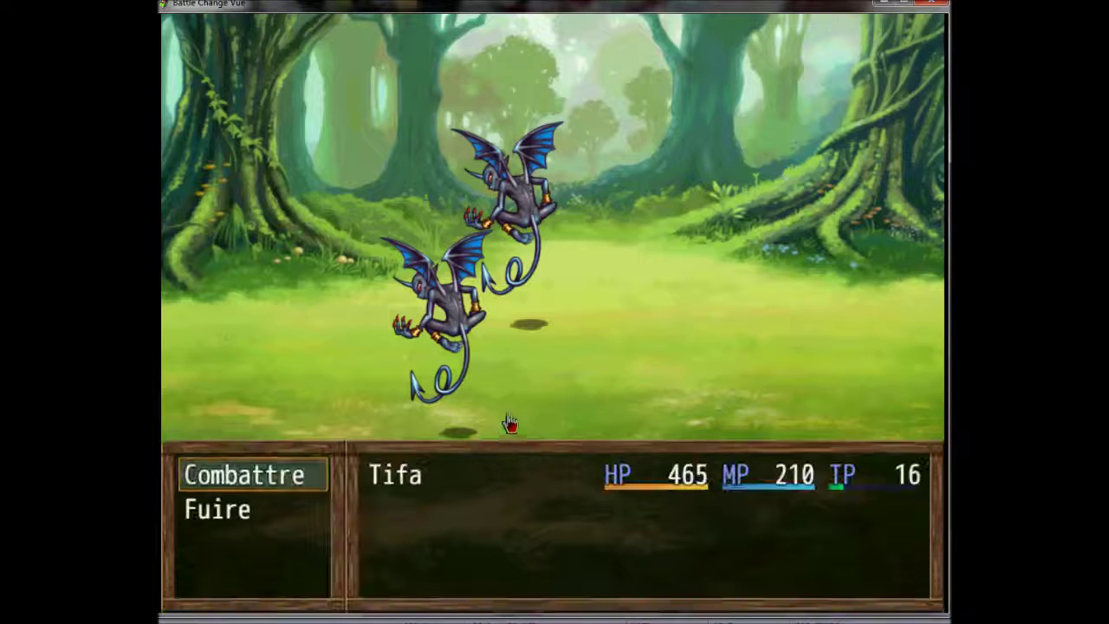
- Defeat both Imps with Attaque and dismiss the victory messages to return to the map
{"action": "left_click", "coordinate": [258, 477]}
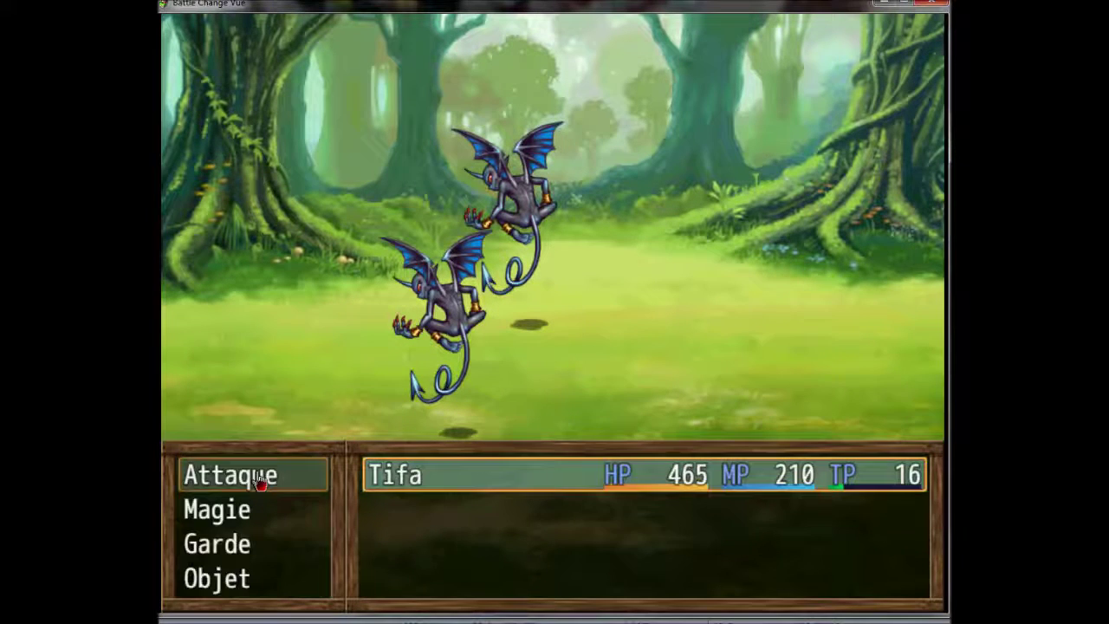
{"action": "left_click", "coordinate": [306, 484]}
{"action": "left_click", "coordinate": [477, 493]}
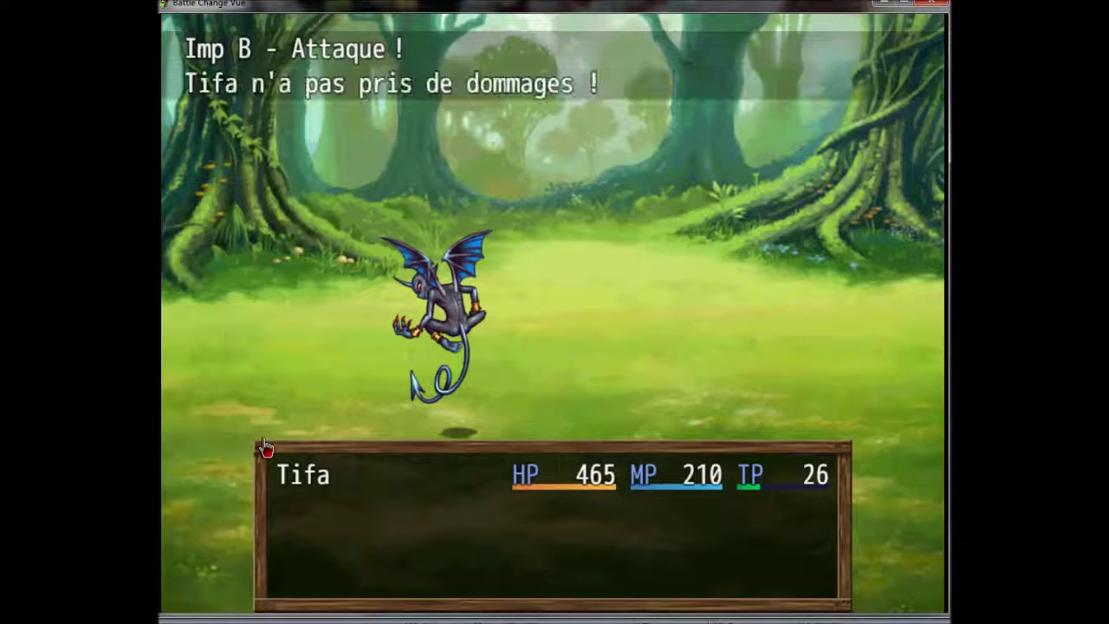
{"action": "left_click", "coordinate": [265, 473]}
{"action": "left_click", "coordinate": [265, 478]}
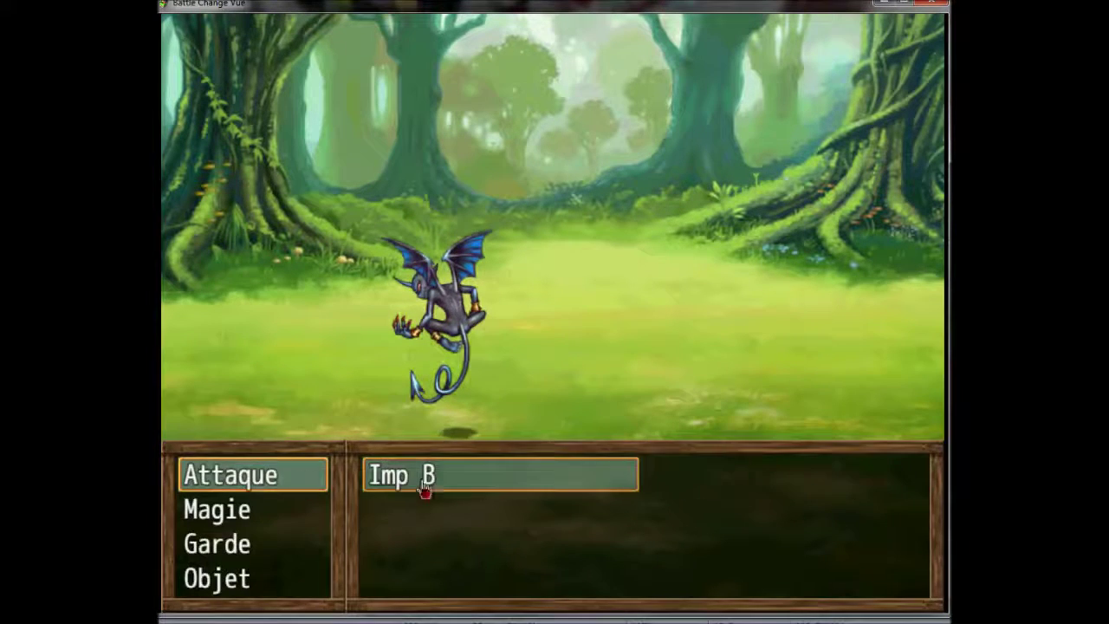
{"action": "left_click", "coordinate": [423, 491]}
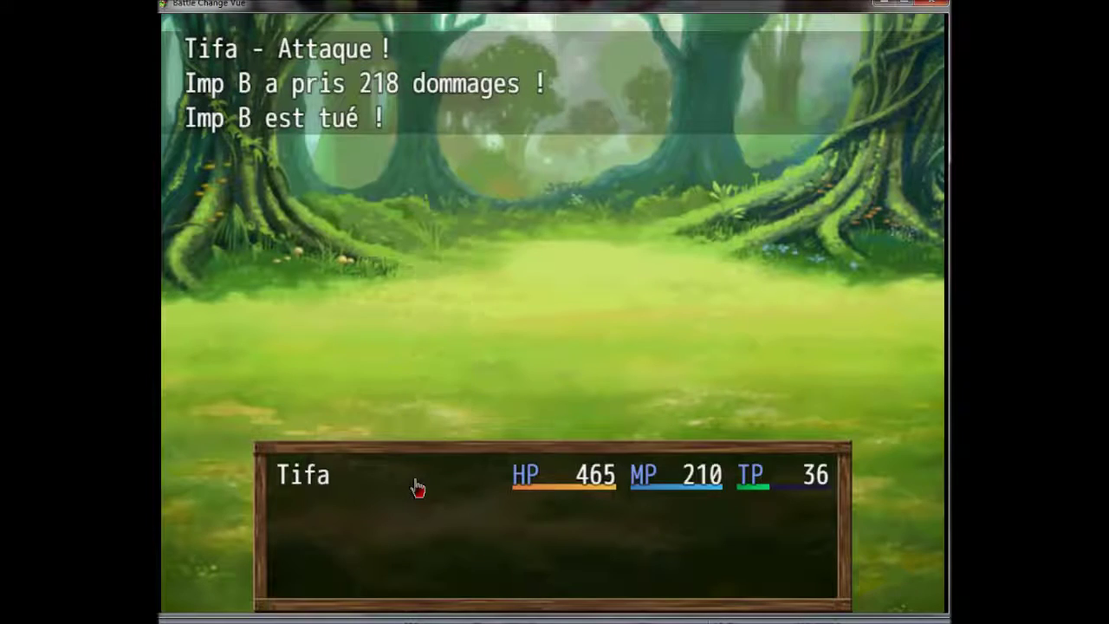
{"action": "left_click", "coordinate": [493, 489]}
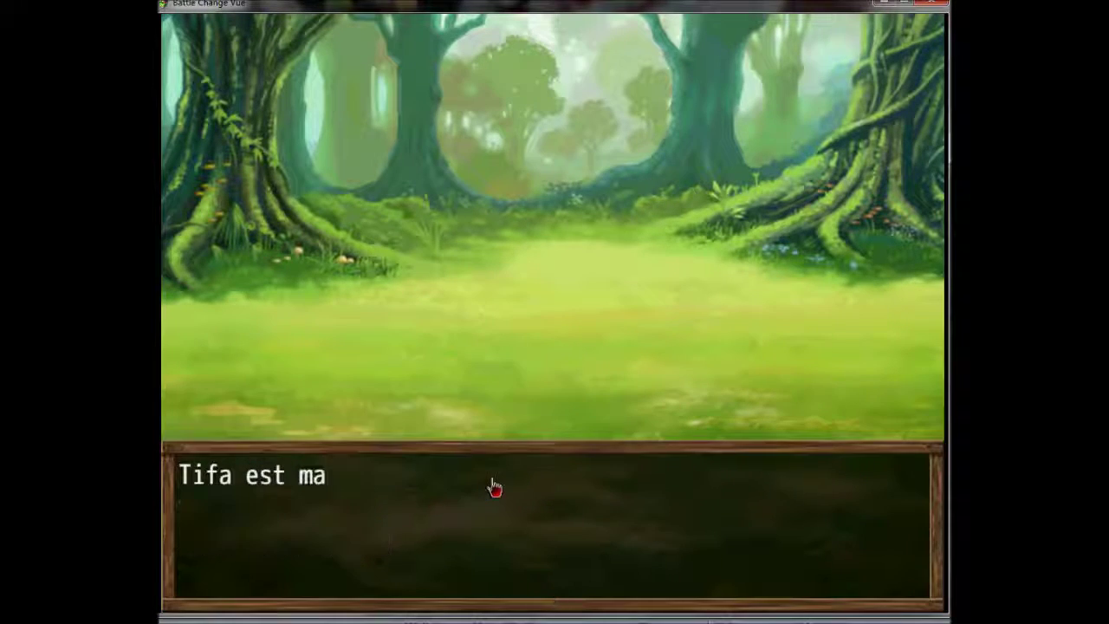
{"action": "left_click", "coordinate": [493, 488]}
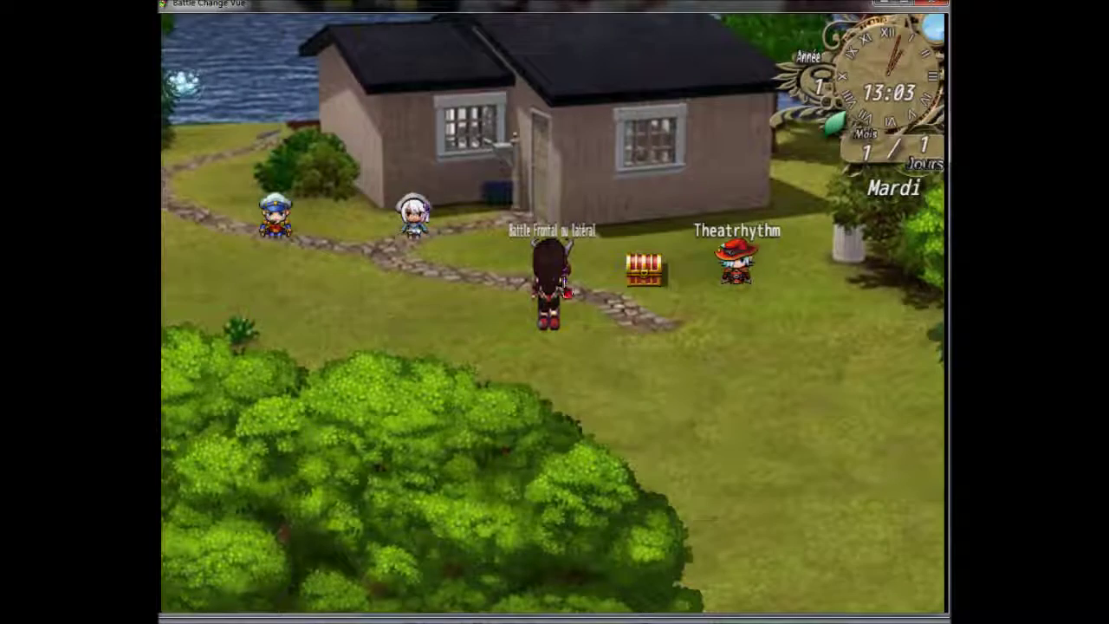
- Start the Latéral battle with the same character and dismiss the encounter message
{"action": "left_click", "coordinate": [814, 336]}
{"action": "left_click", "coordinate": [819, 339]}
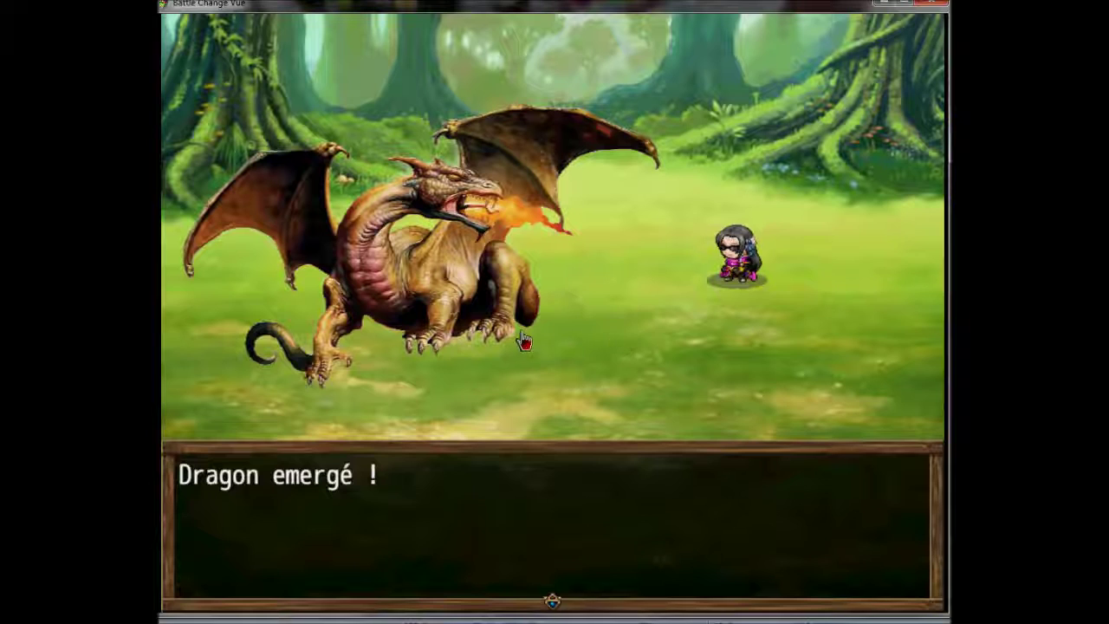
{"action": "left_click", "coordinate": [479, 367]}
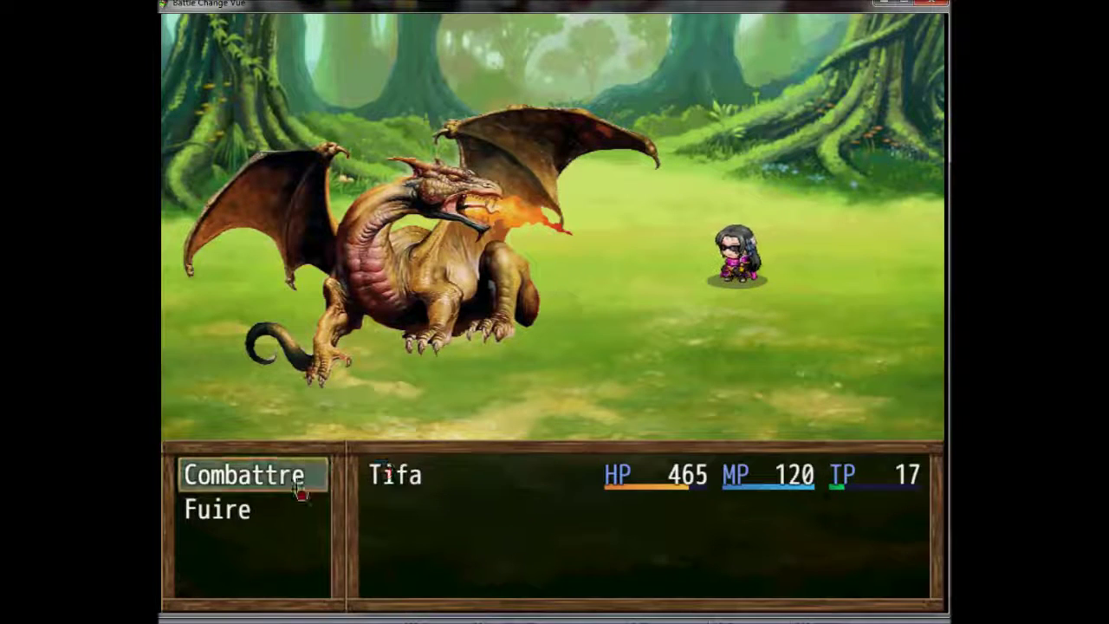
- Defeat the Dragon with two rounds of Attaque and dismiss the victory message to return to the map
{"action": "left_click", "coordinate": [298, 490]}
{"action": "left_click", "coordinate": [297, 488]}
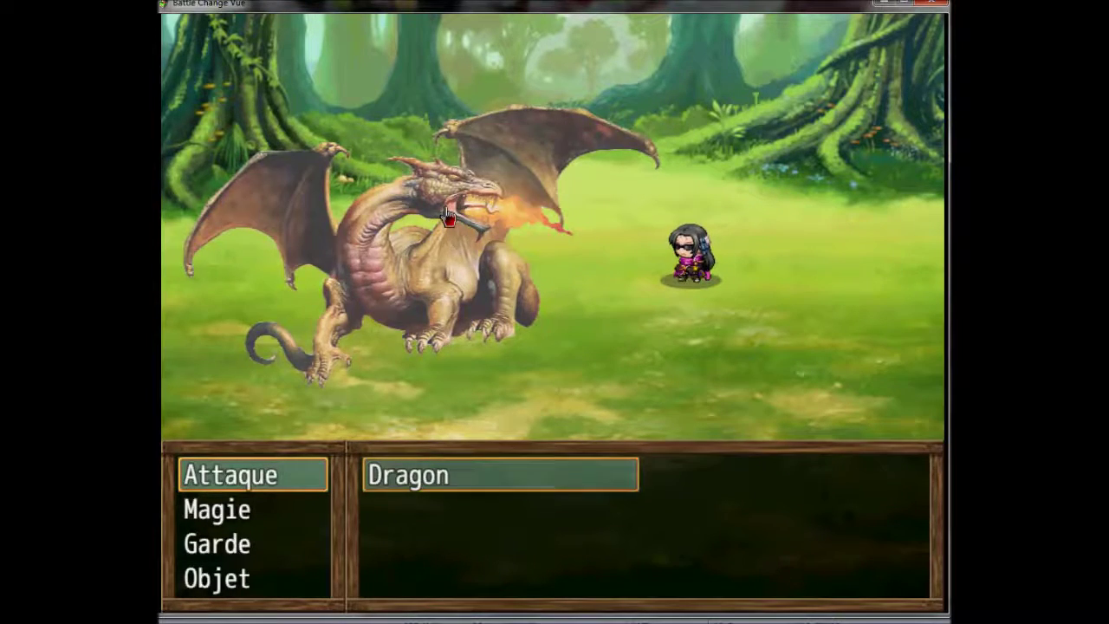
{"action": "left_click", "coordinate": [414, 479]}
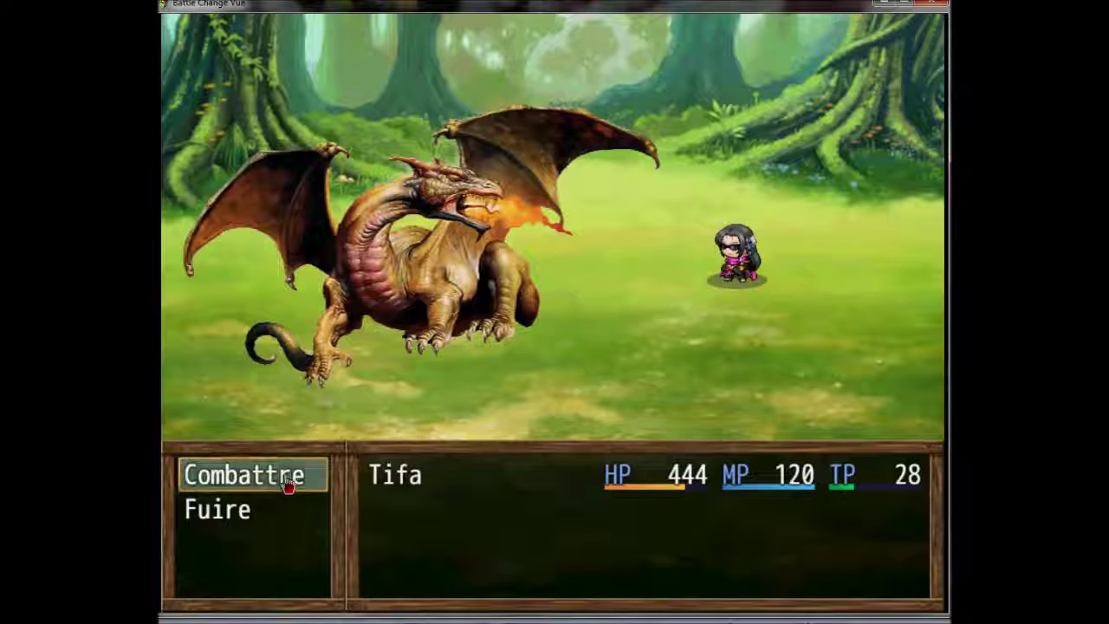
{"action": "left_click", "coordinate": [287, 484]}
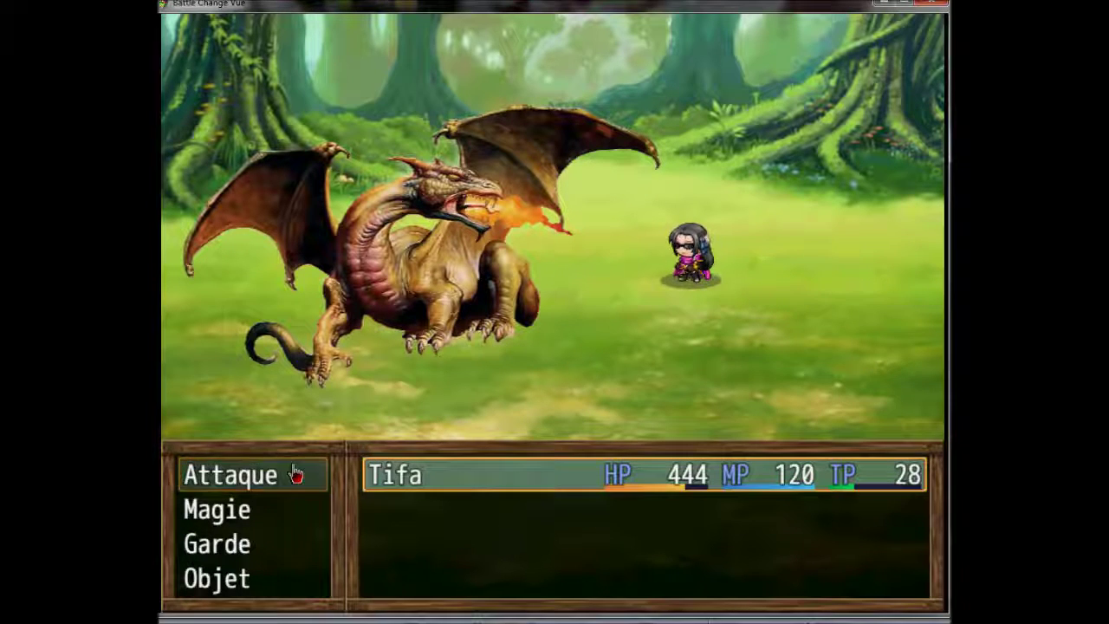
{"action": "left_click", "coordinate": [295, 474]}
{"action": "left_click", "coordinate": [394, 472]}
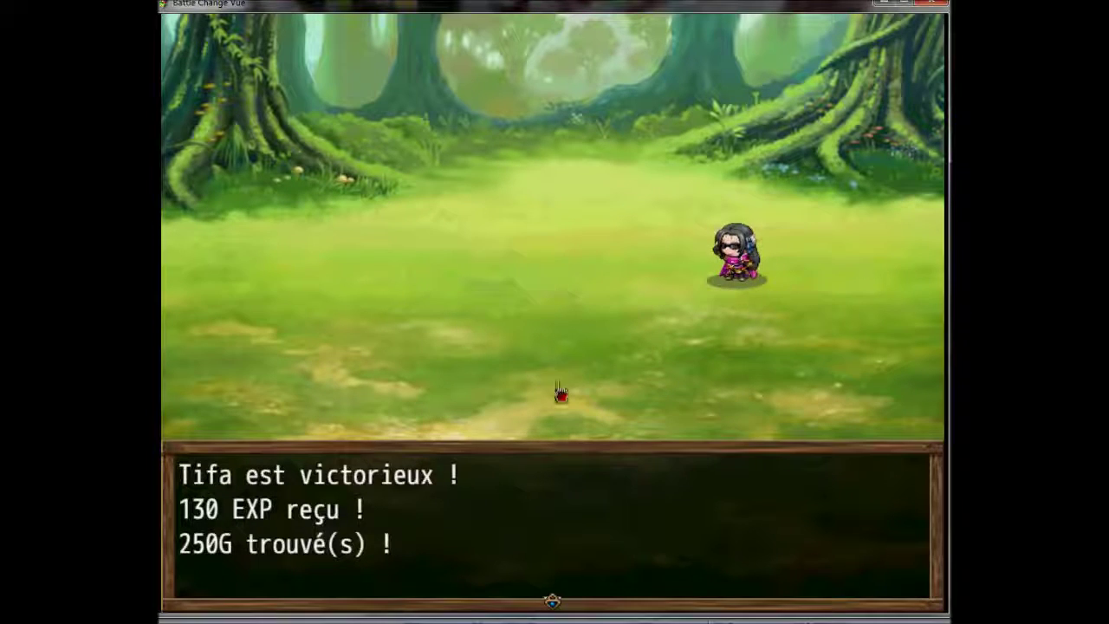
{"action": "left_click", "coordinate": [587, 344]}
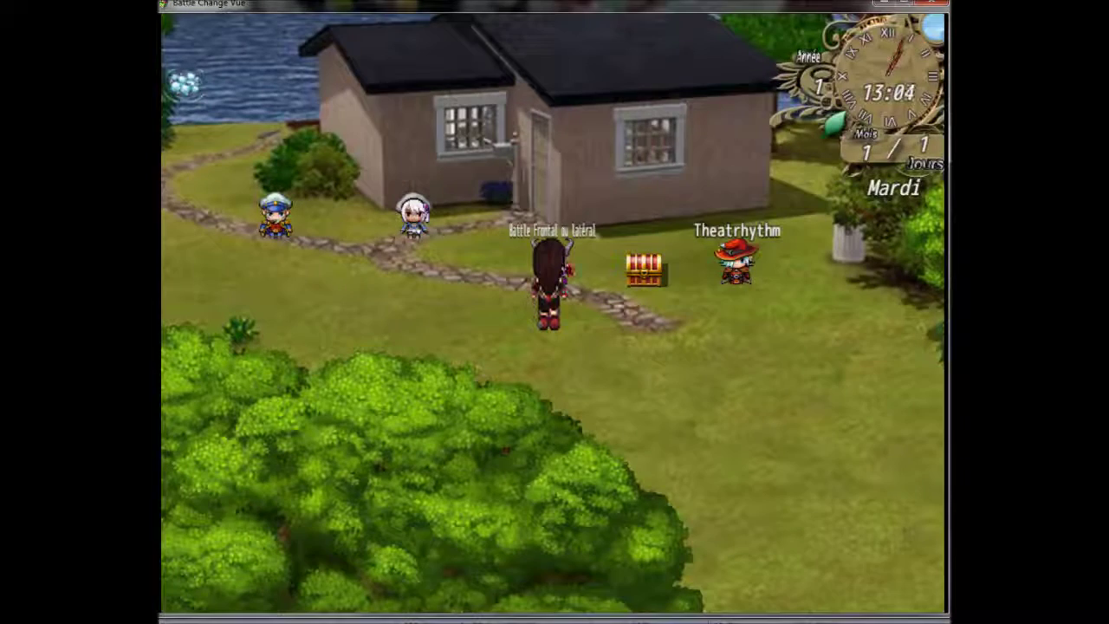
- Talk to the "Battle Frontal ou latéral" character, start the Aléatoire battle and dismiss the encounter message
{"action": "left_click", "coordinate": [561, 285]}
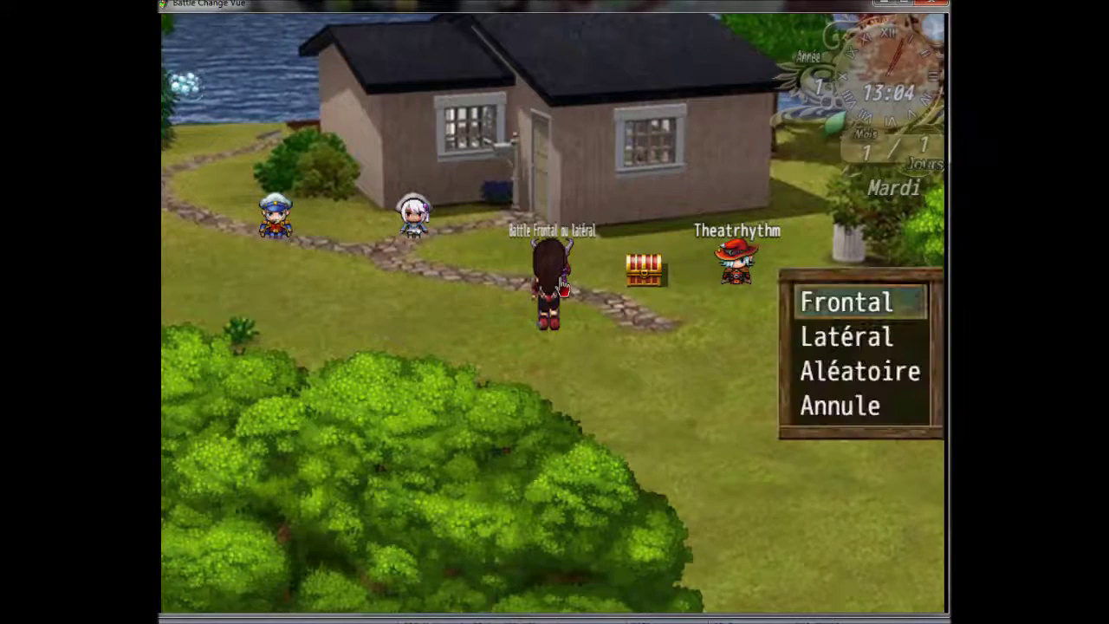
{"action": "left_click", "coordinate": [817, 372]}
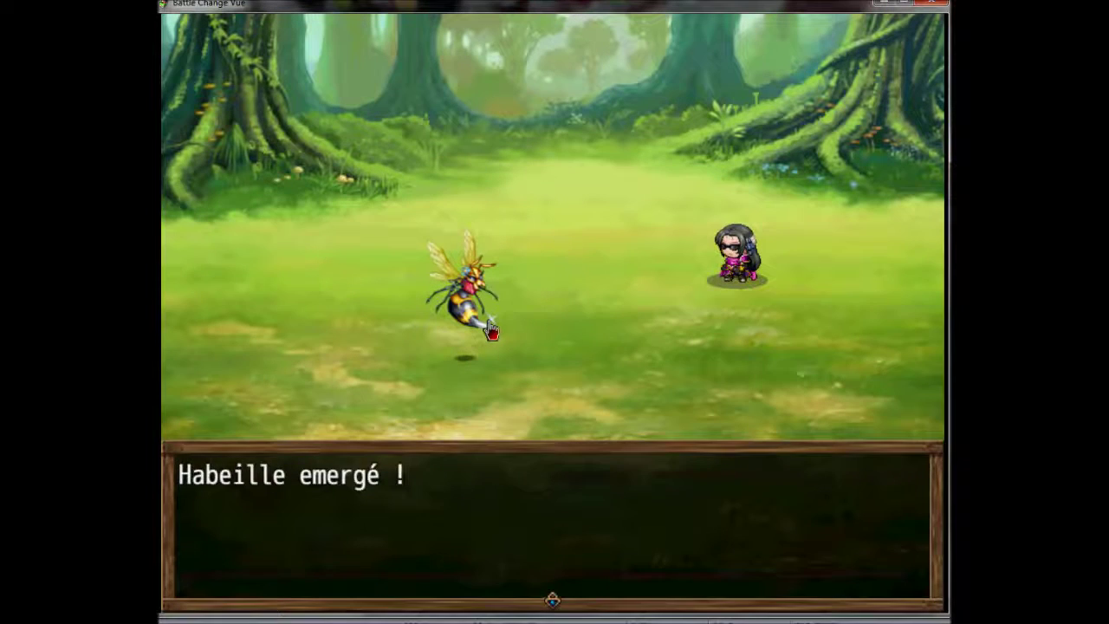
{"action": "left_click", "coordinate": [490, 330]}
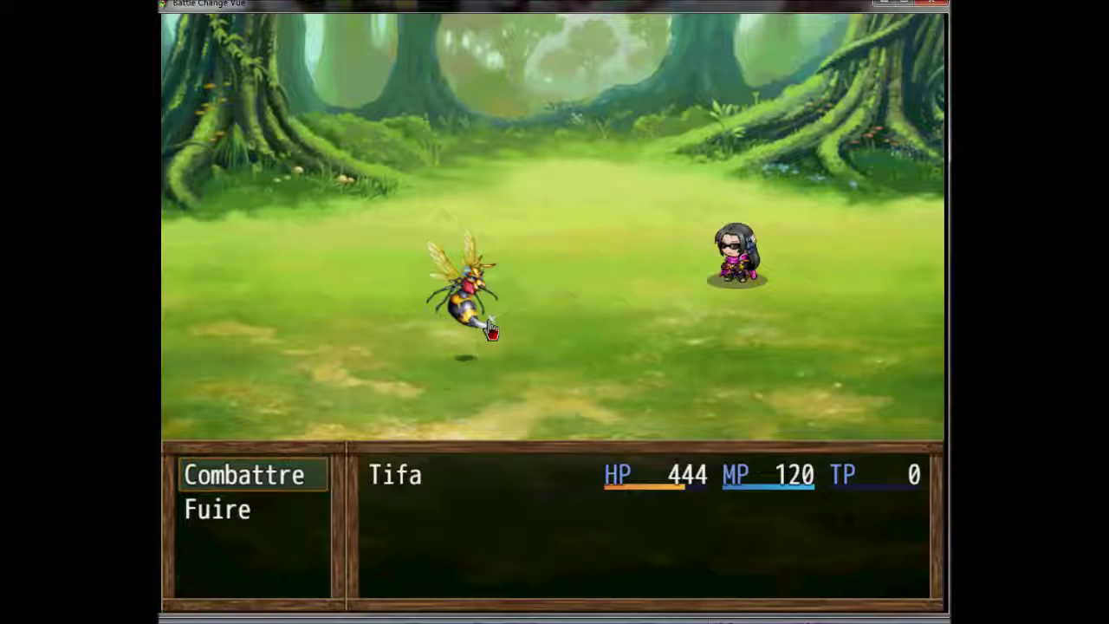
- Defeat Habeille with Attaque and dismiss the victory message to return to the map
{"action": "left_click", "coordinate": [275, 482]}
{"action": "left_click", "coordinate": [246, 482]}
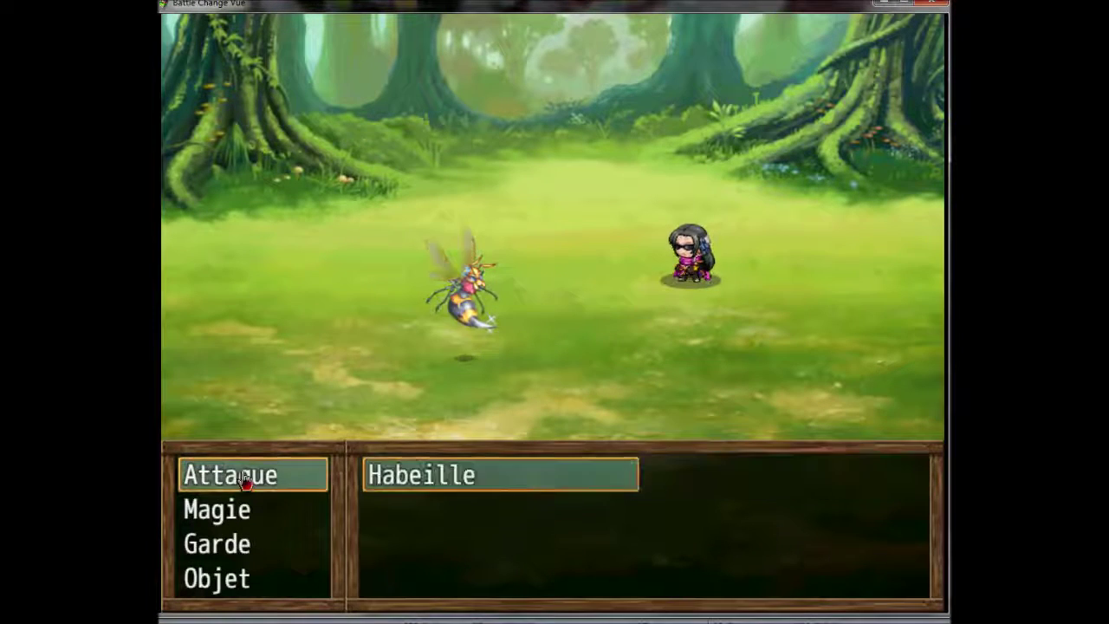
{"action": "left_click", "coordinate": [425, 482]}
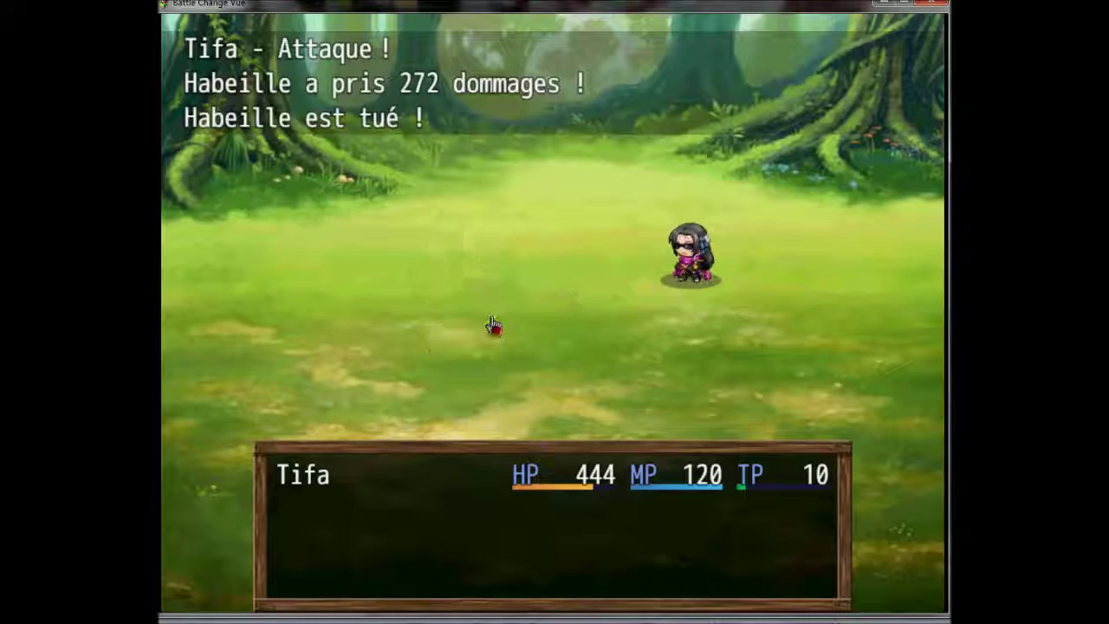
{"action": "left_click", "coordinate": [491, 355]}
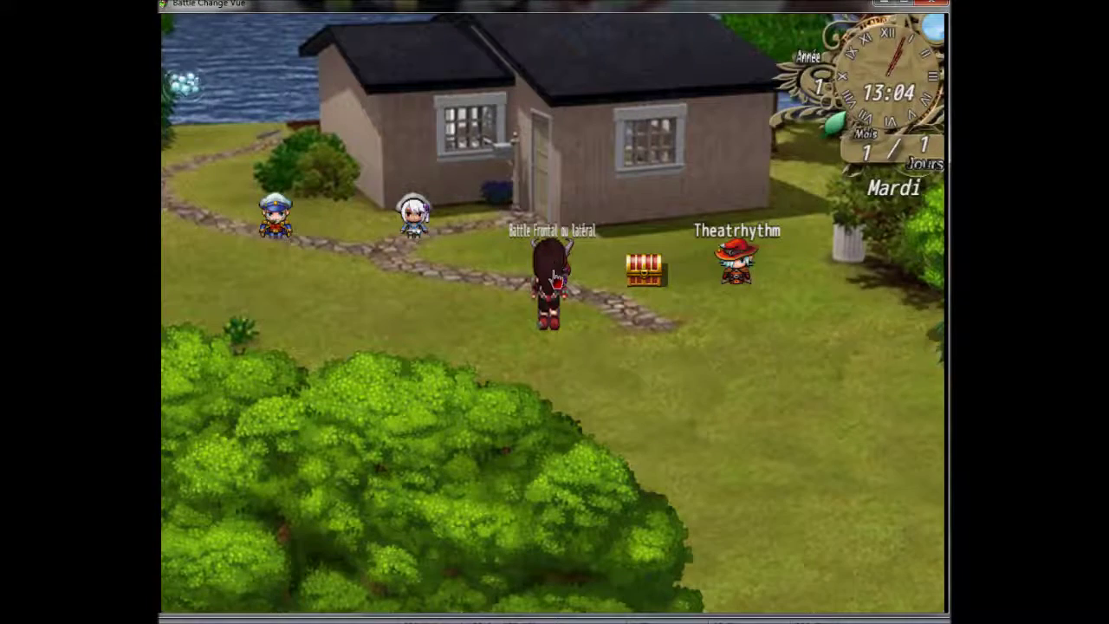
- Start the Aléatoire battle a second time with the same character and dismiss the encounter message
{"action": "left_click", "coordinate": [554, 276]}
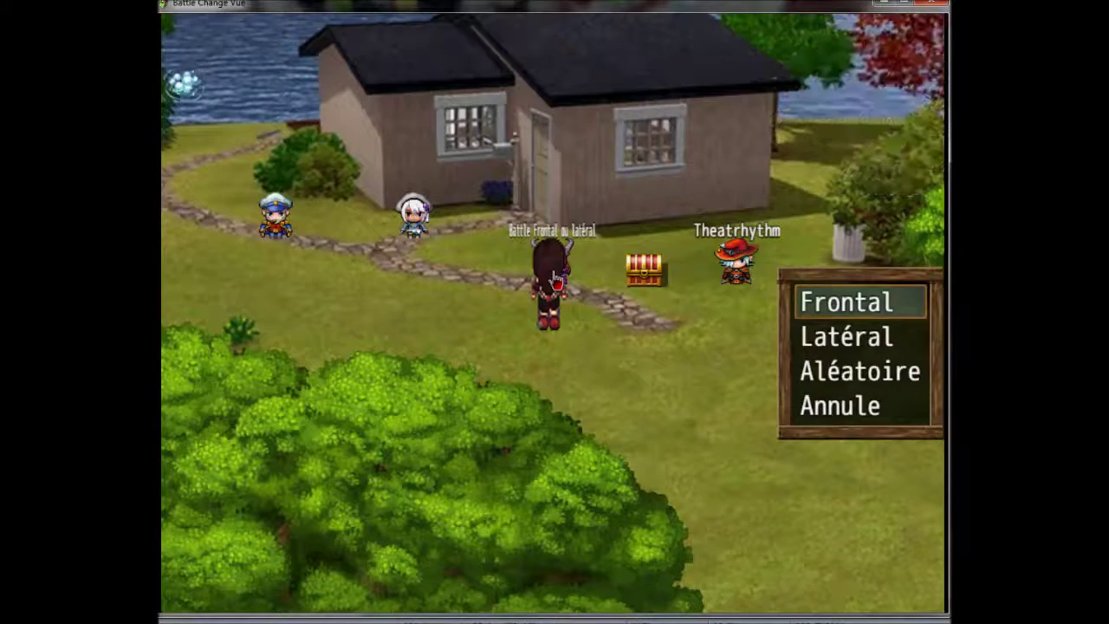
{"action": "left_click", "coordinate": [814, 373]}
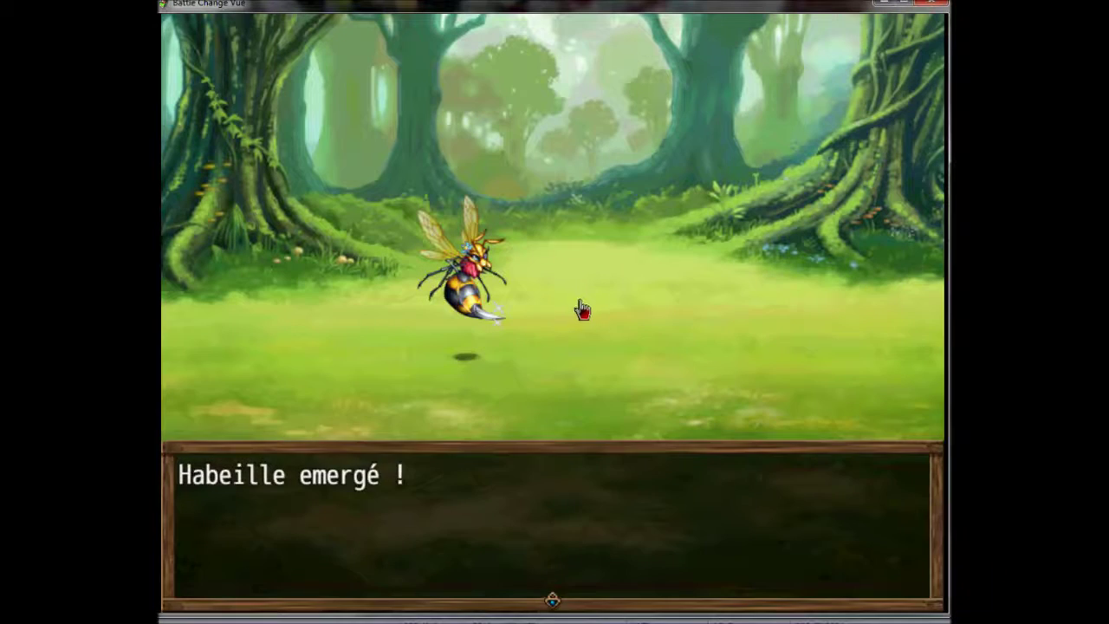
{"action": "left_click", "coordinate": [582, 310]}
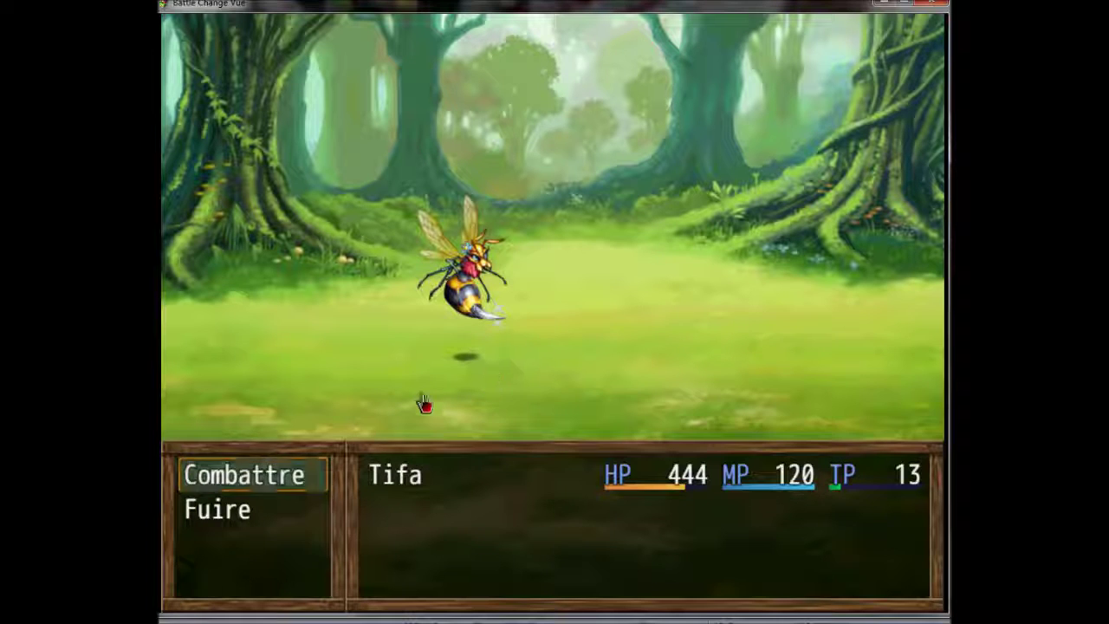
- Choose Combattre, defeat Habeille again with Attaque and dismiss the victory and level-up messages
{"action": "left_click", "coordinate": [255, 473]}
{"action": "left_click", "coordinate": [287, 476]}
{"action": "left_click", "coordinate": [439, 490]}
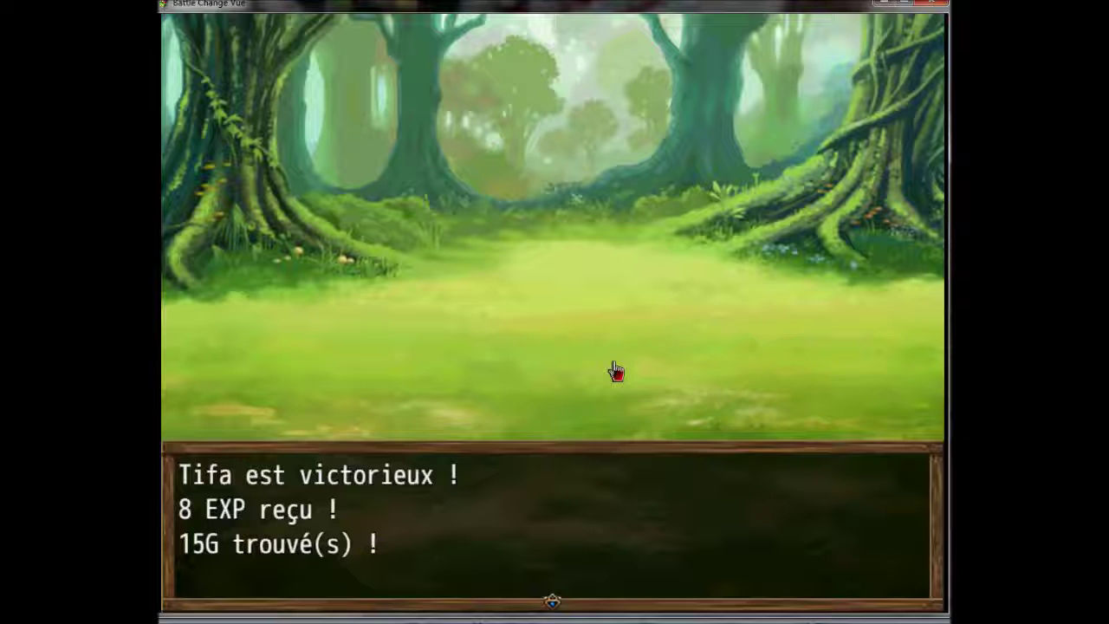
{"action": "left_click", "coordinate": [657, 305]}
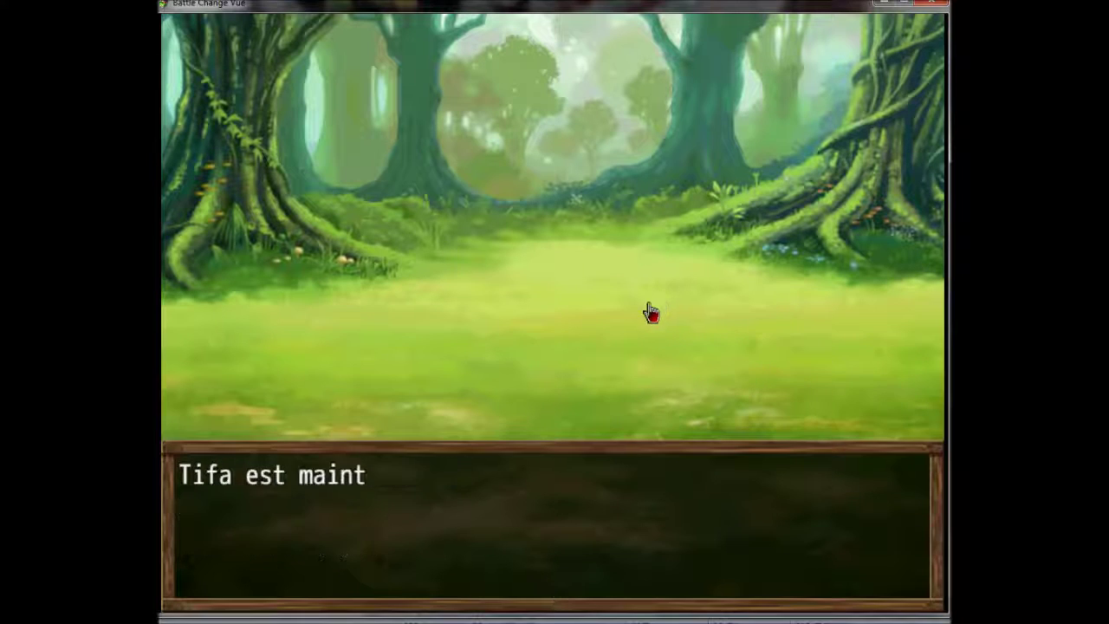
{"action": "left_click", "coordinate": [579, 347]}
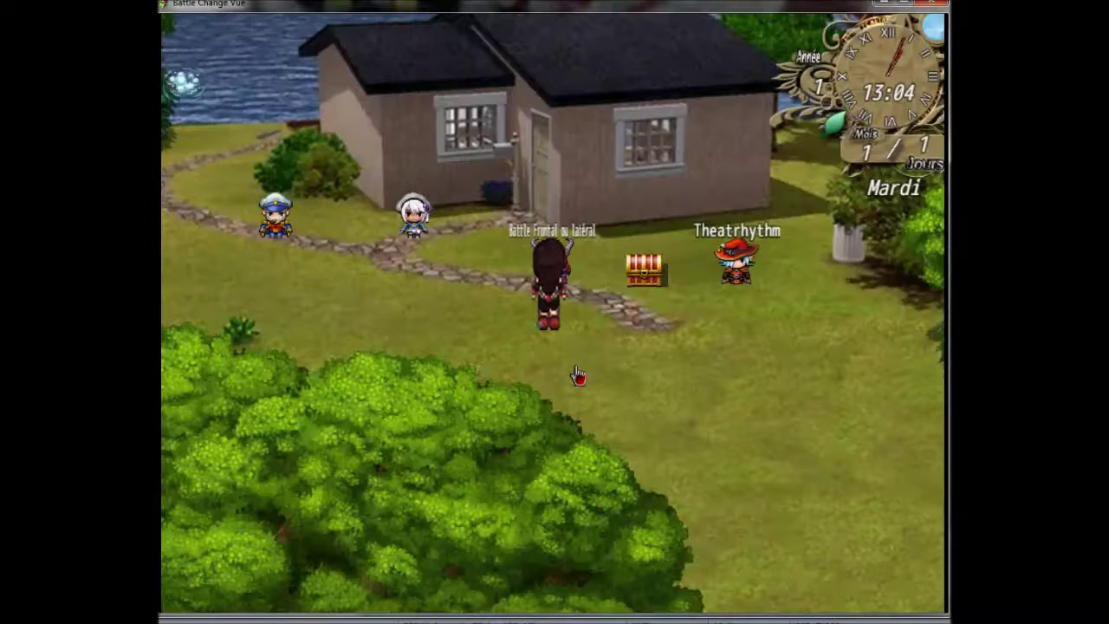
- Walk the player away from the battle character onto the open grass below the treasure chest
{"action": "left_click", "coordinate": [657, 398]}
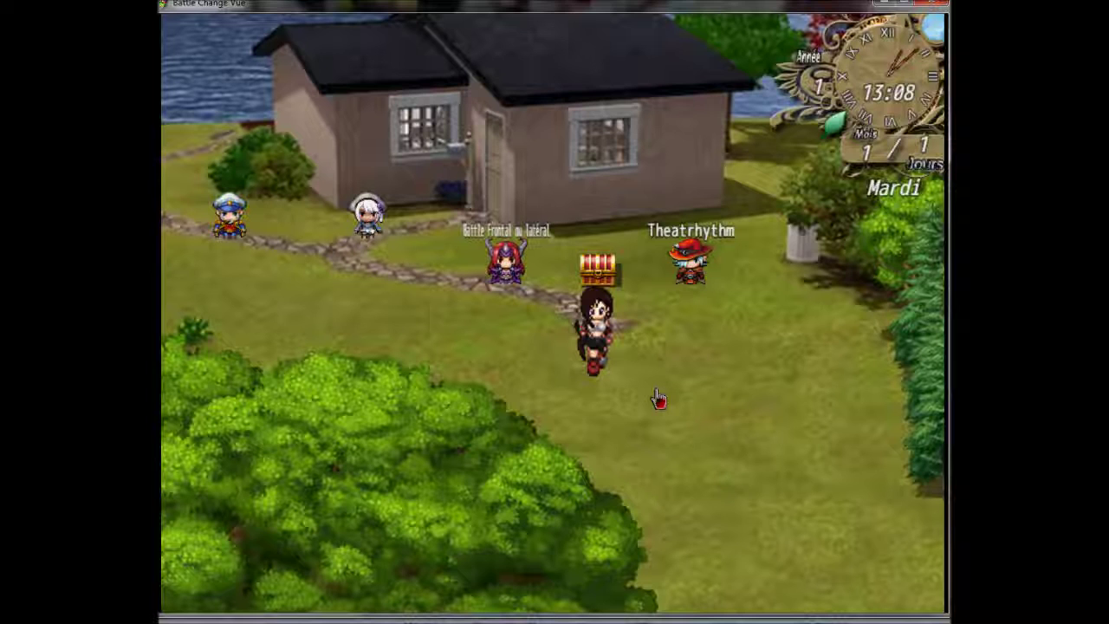
{"action": "left_click", "coordinate": [659, 399]}
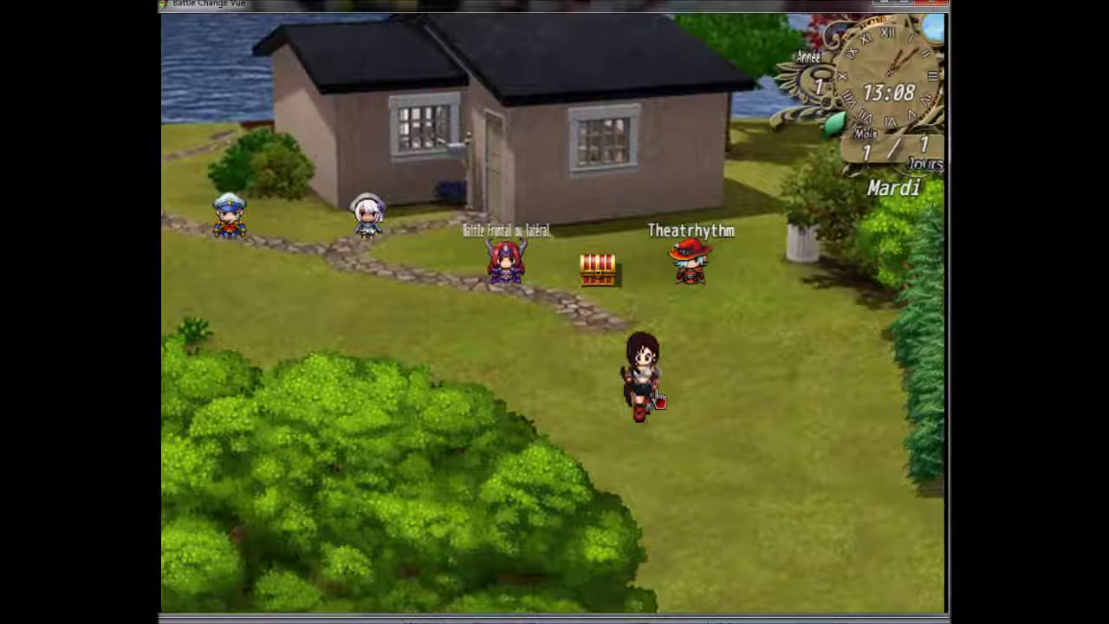